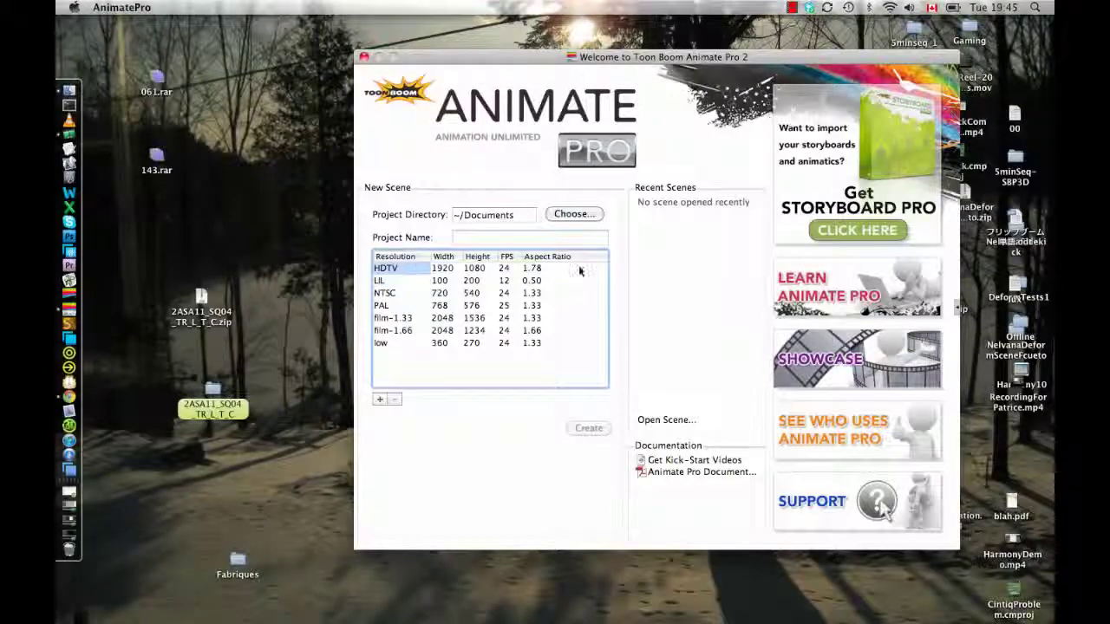
Name the new HDTV scene 'dslgkj' and create it.
{"action": "type", "text": "dslgkj"}
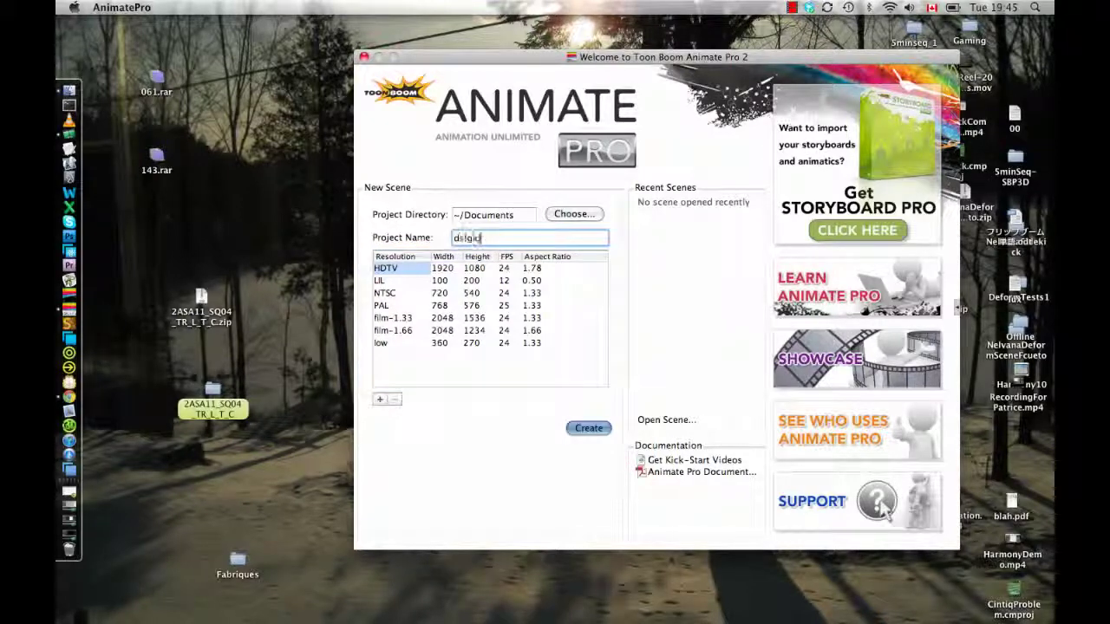
{"action": "key", "text": "Return"}
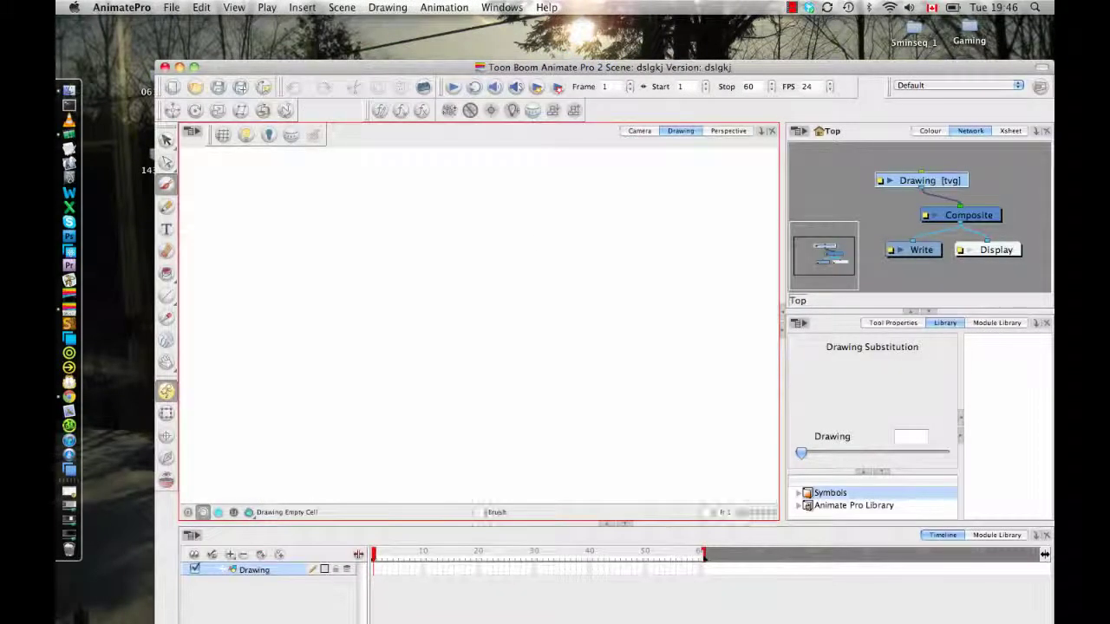
Maximize the window and collapse the Network panel so the Library fills the right column.
{"action": "left_click", "coordinate": [194, 67]}
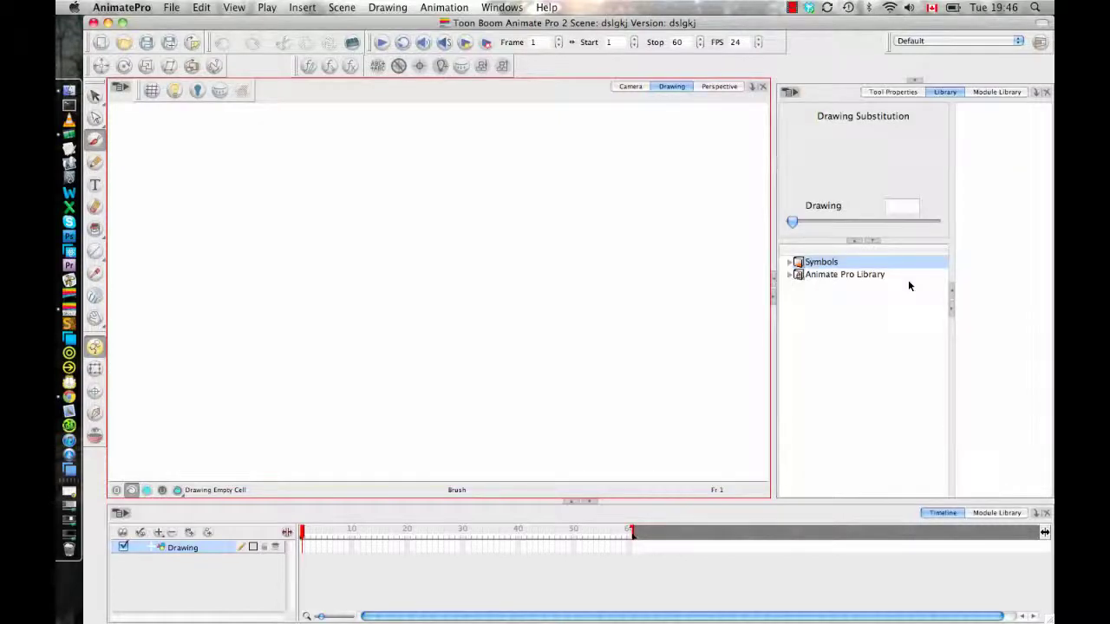
{"action": "left_click", "coordinate": [906, 283]}
{"action": "left_click", "coordinate": [304, 536]}
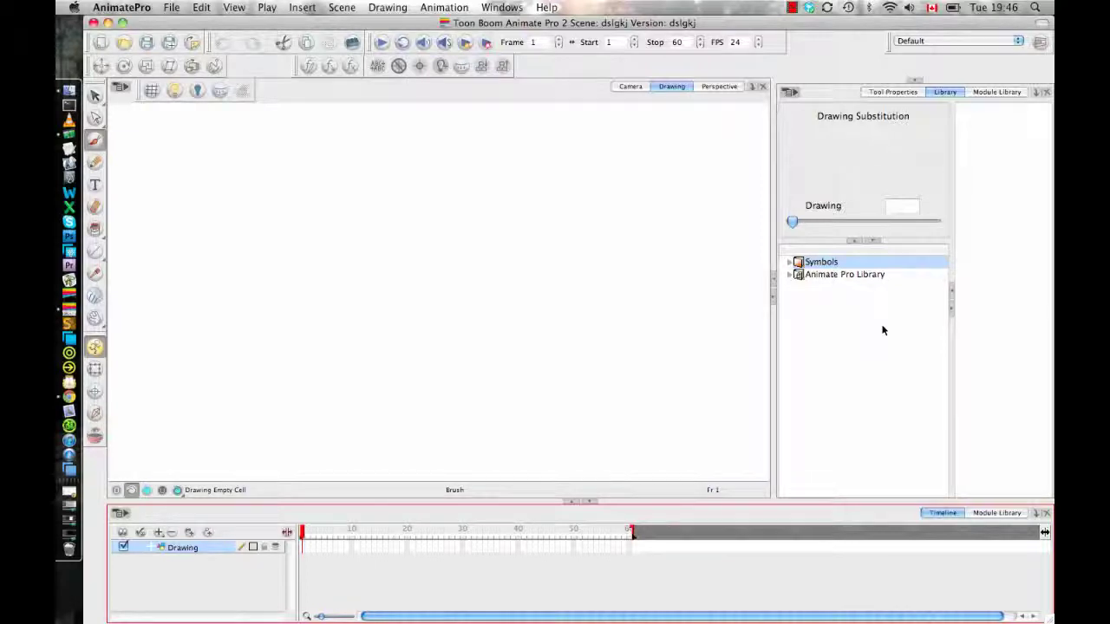
{"action": "left_click", "coordinate": [172, 7]}
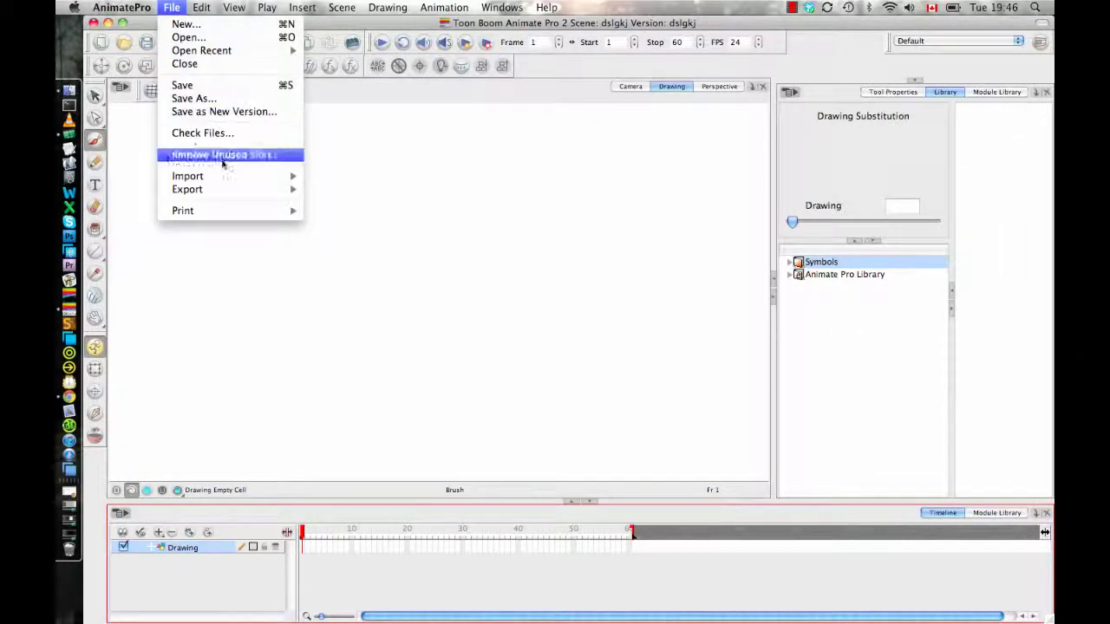
{"action": "mouse_move", "coordinate": [187, 176]}
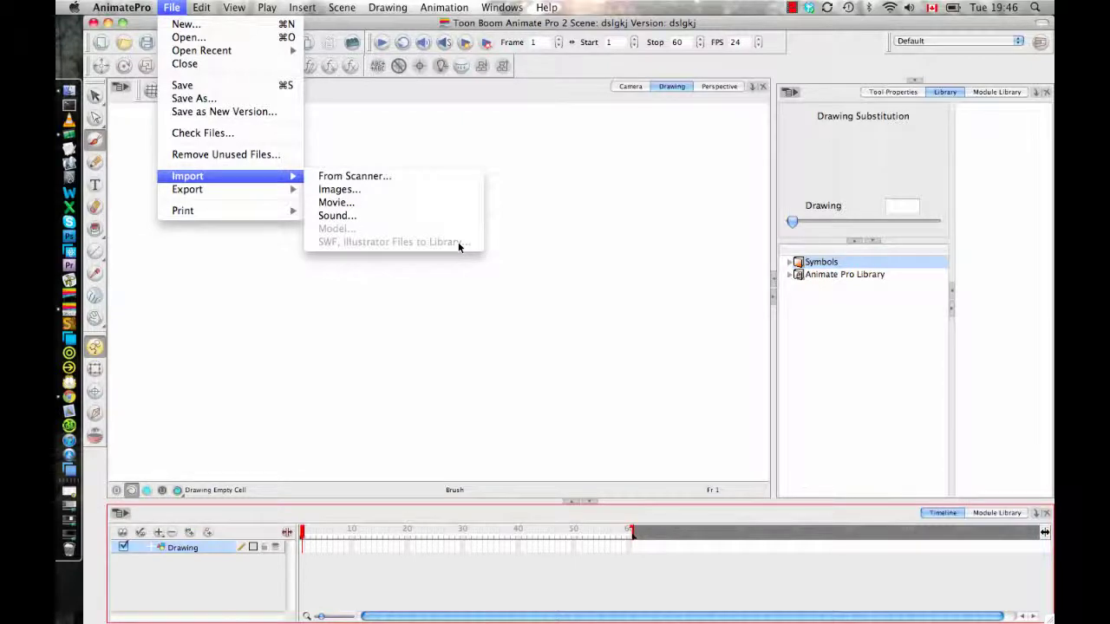
Enable Right To Modify on the Animate Pro Library and add a new folder to it.
{"action": "left_click", "coordinate": [491, 247]}
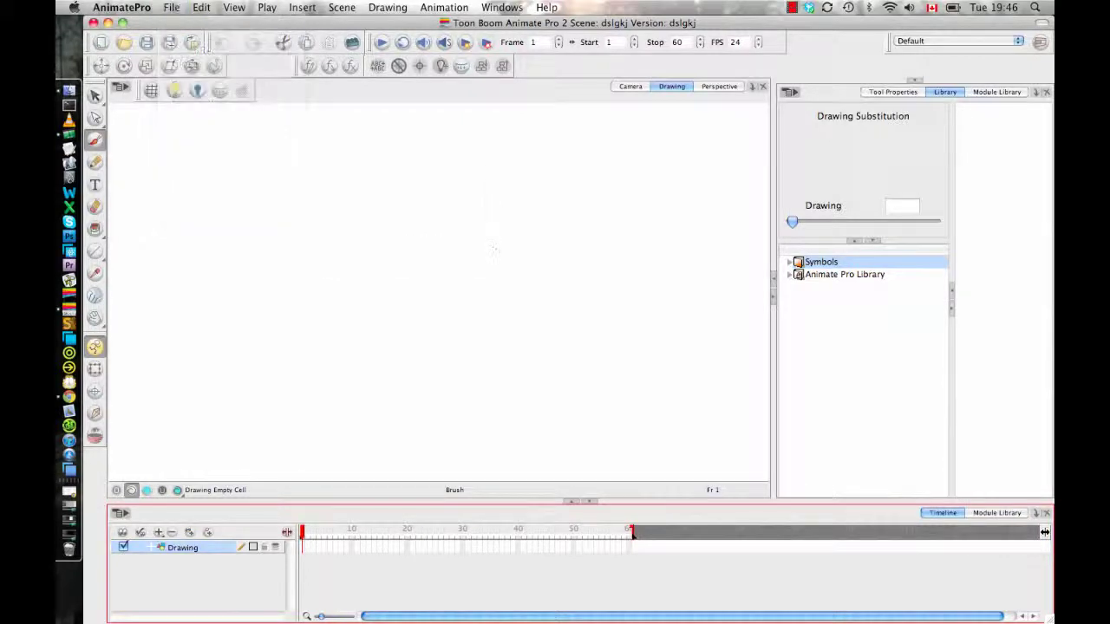
{"action": "left_click", "coordinate": [814, 275]}
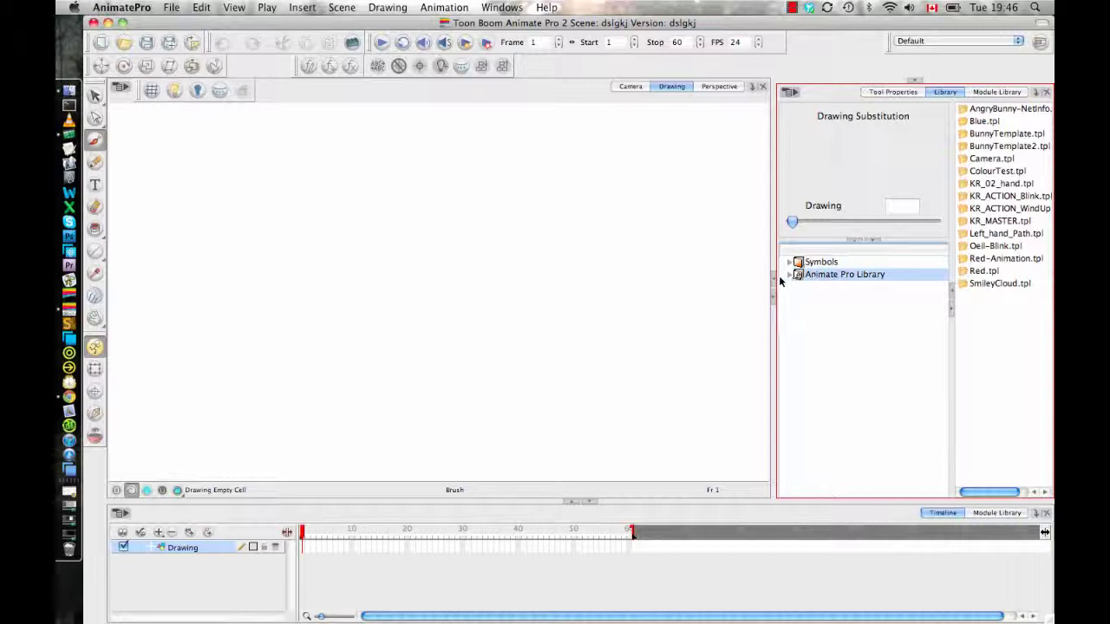
{"action": "left_click", "coordinate": [789, 275]}
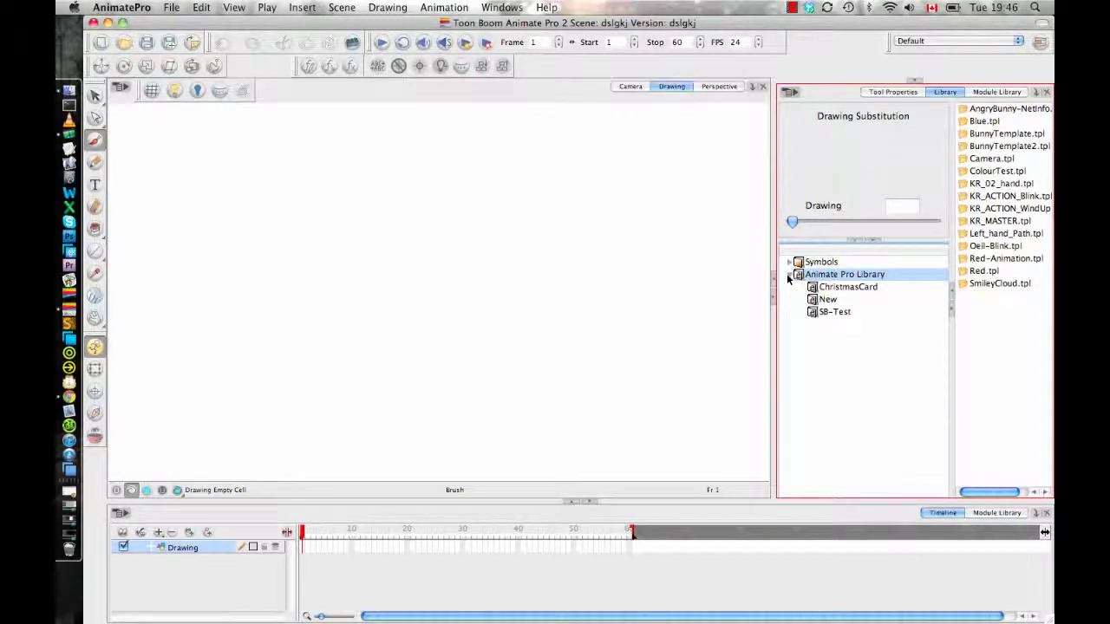
{"action": "right_click", "coordinate": [822, 277]}
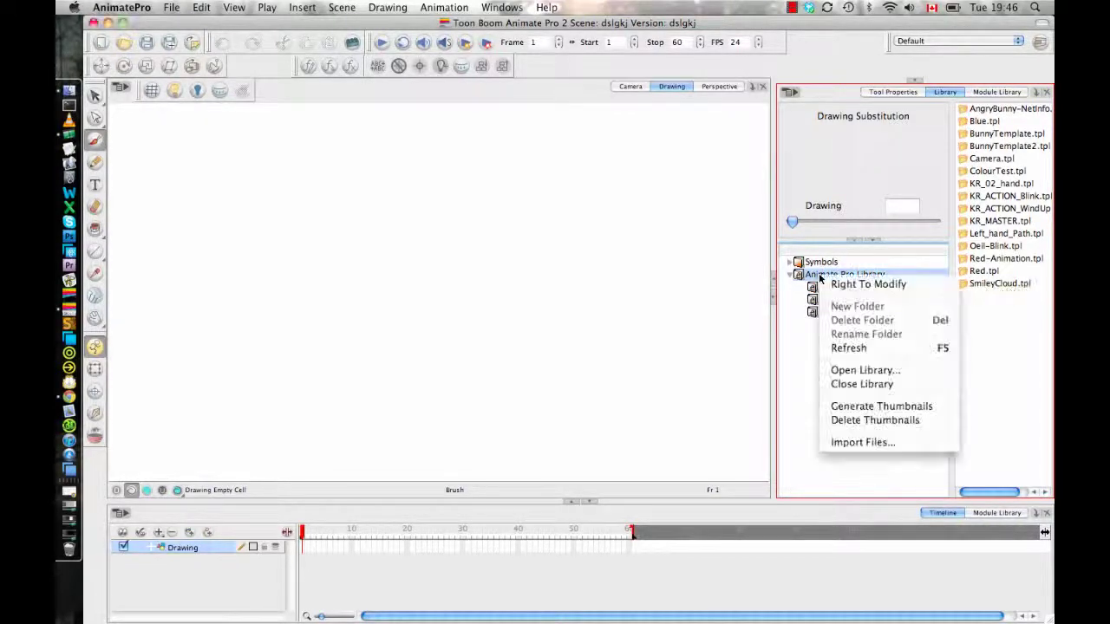
{"action": "left_click", "coordinate": [839, 286]}
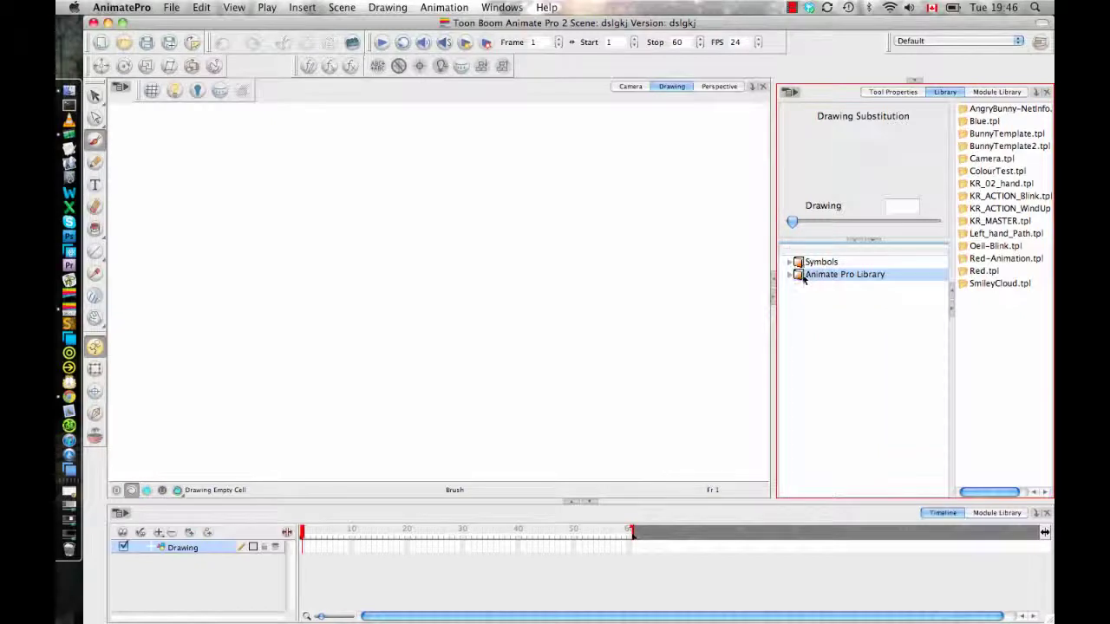
{"action": "right_click", "coordinate": [806, 276]}
{"action": "left_click", "coordinate": [843, 305]}
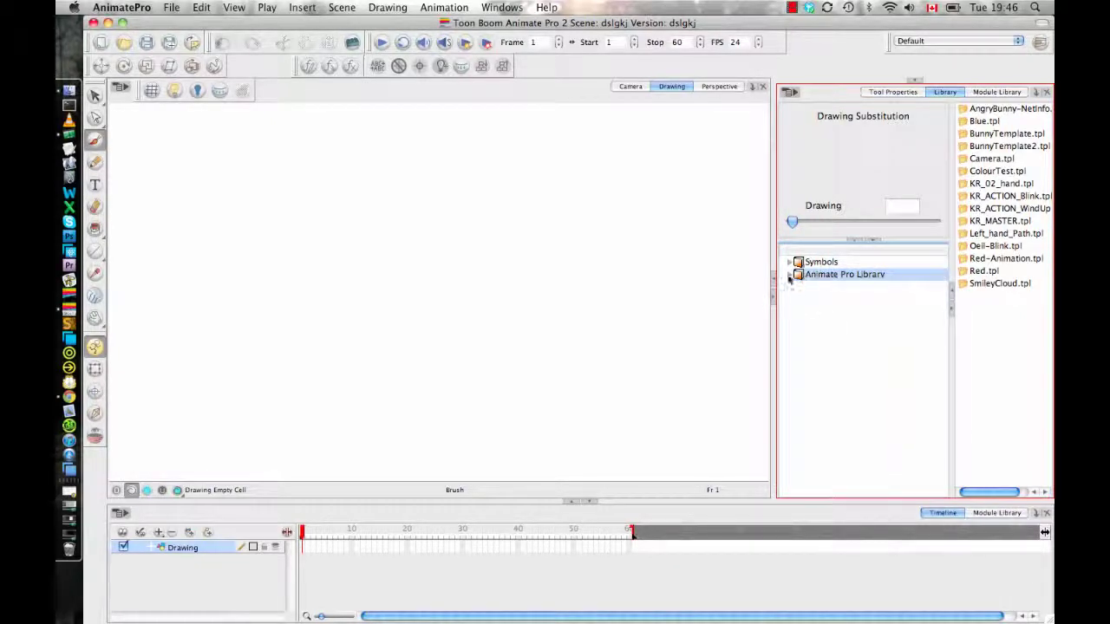
Rename the new New_1 folder to IllustratorTest.
{"action": "left_click", "coordinate": [789, 275]}
{"action": "left_click", "coordinate": [827, 299]}
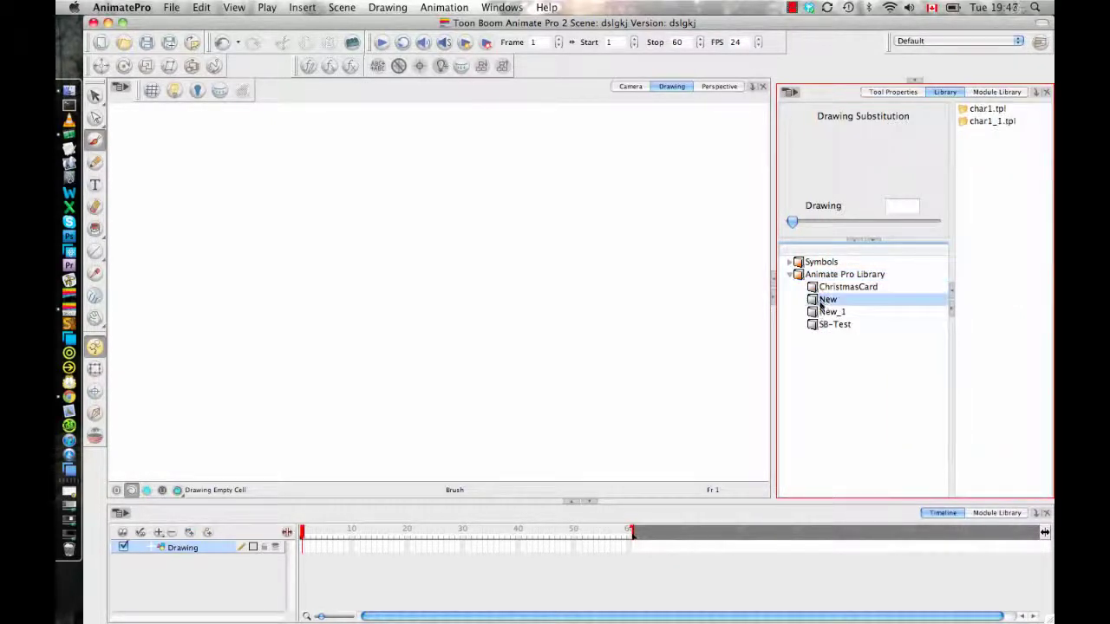
{"action": "left_click", "coordinate": [829, 312]}
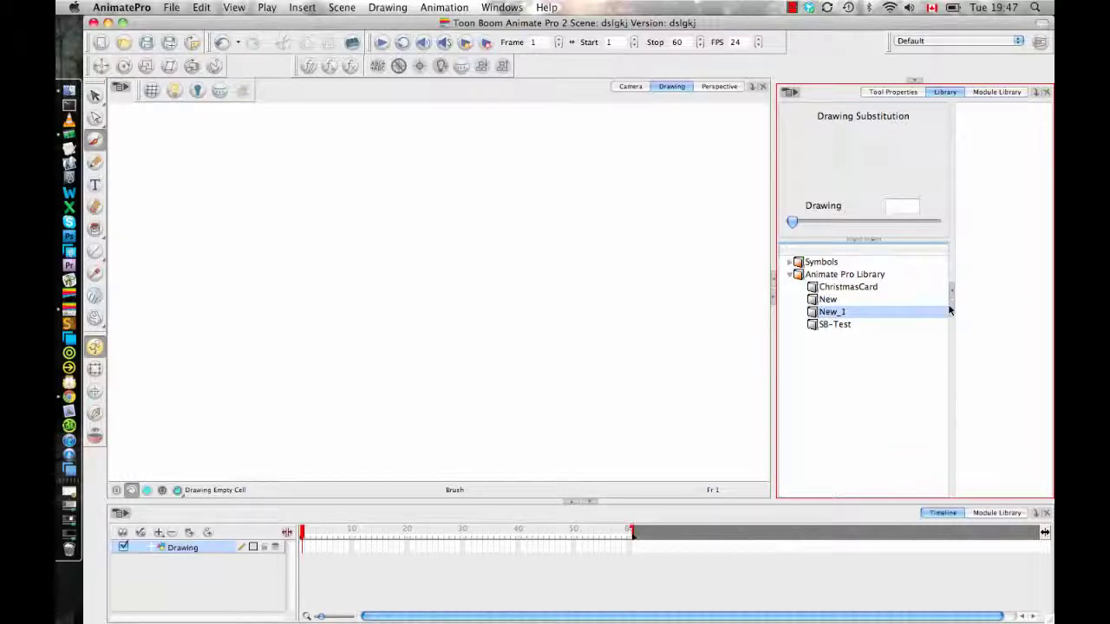
{"action": "left_click", "coordinate": [833, 312]}
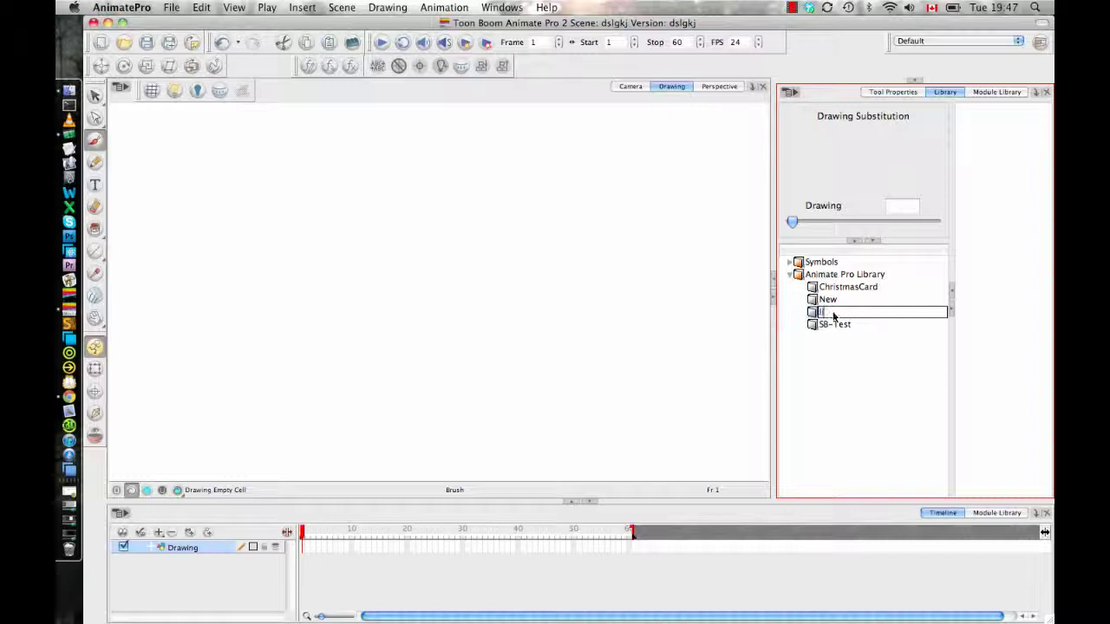
{"action": "type", "text": "llustratorTest"}
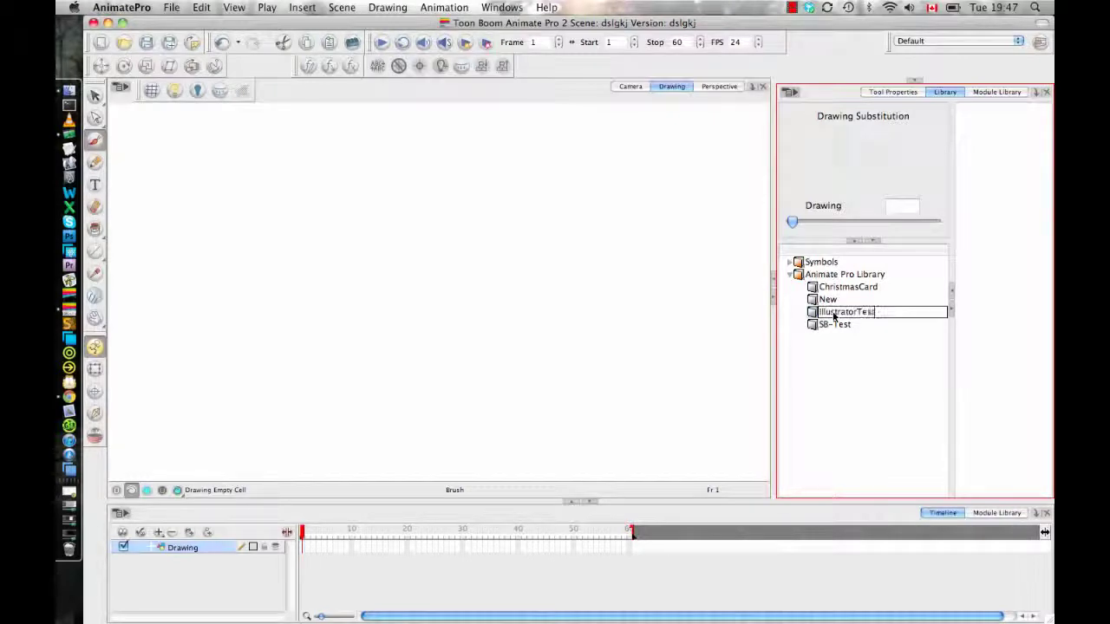
{"action": "key", "text": "Return"}
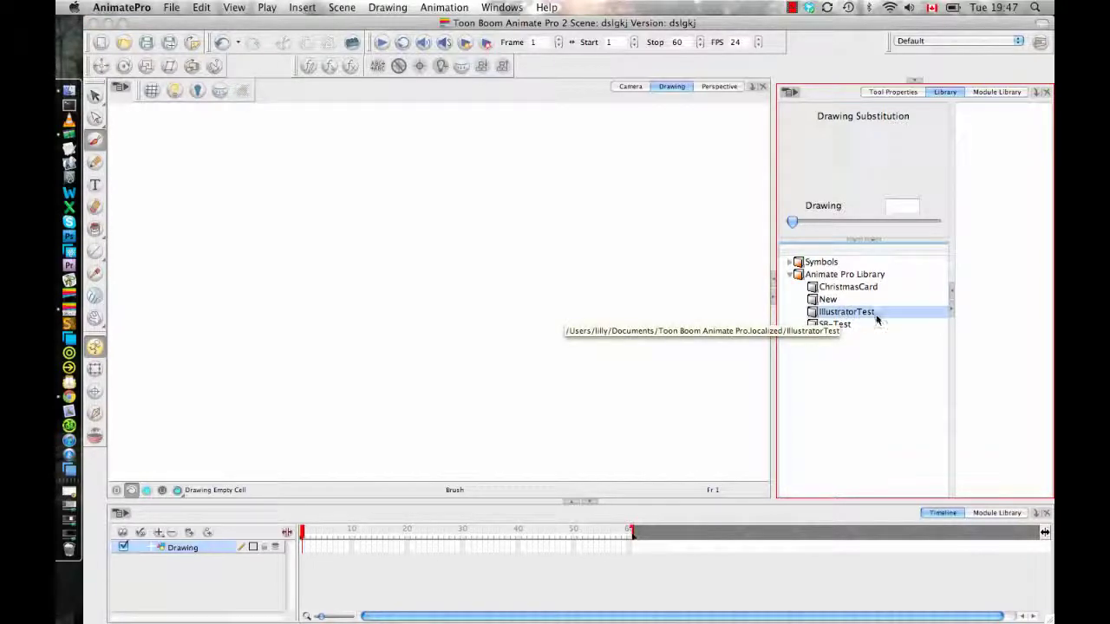
{"action": "left_click", "coordinate": [874, 314]}
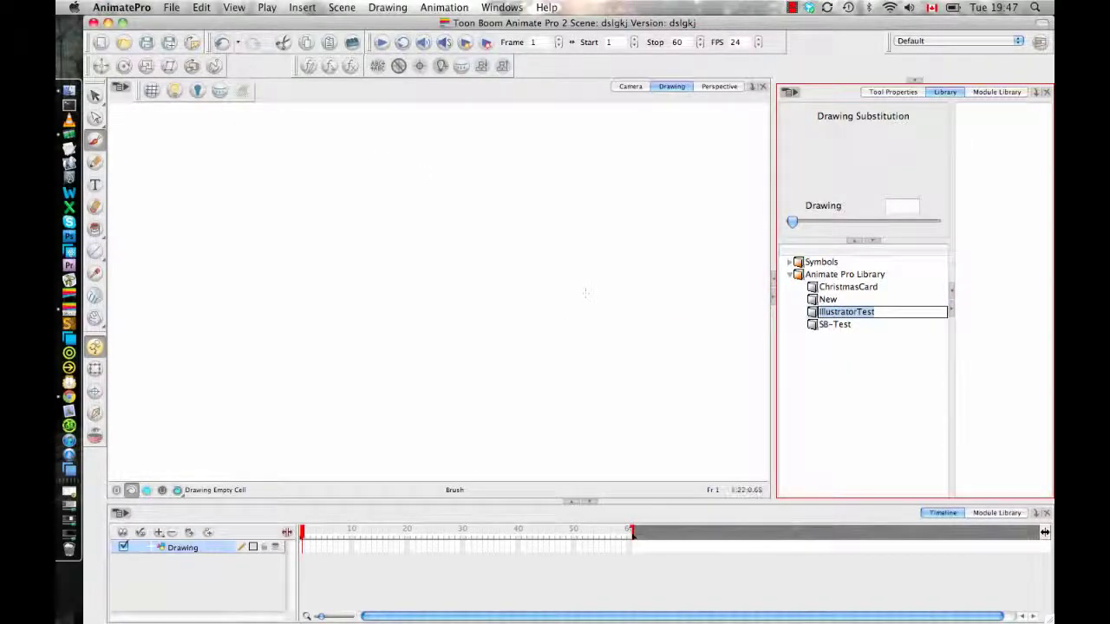
{"action": "left_click", "coordinate": [829, 299]}
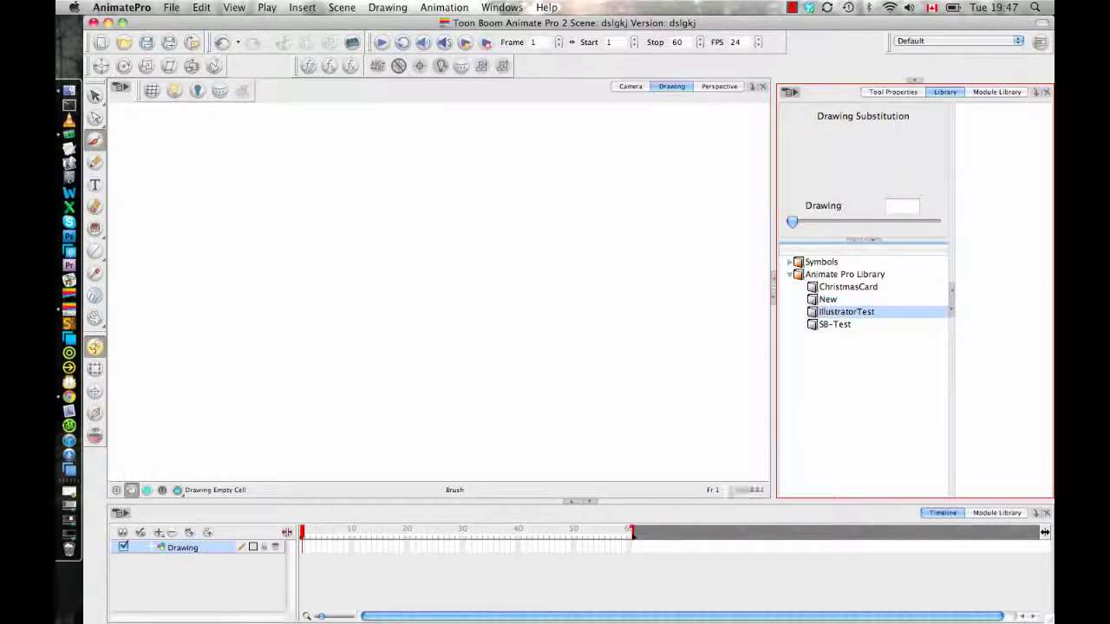
Start an Illustrator file import into the IllustratorTest library folder.
{"action": "left_click", "coordinate": [171, 6]}
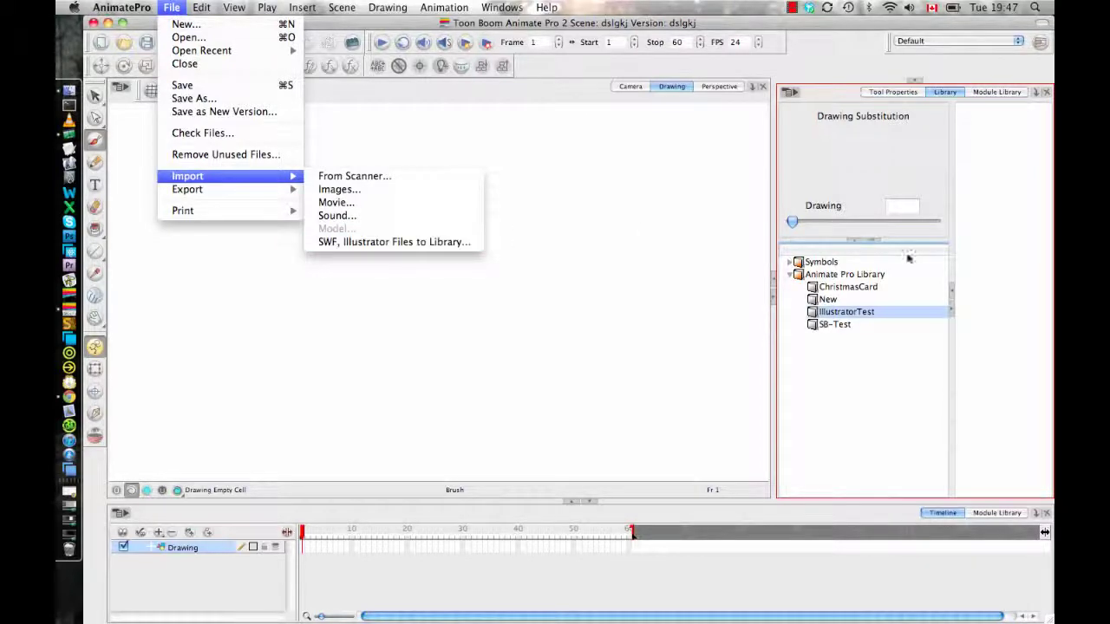
{"action": "left_click", "coordinate": [985, 254]}
{"action": "right_click", "coordinate": [984, 255]}
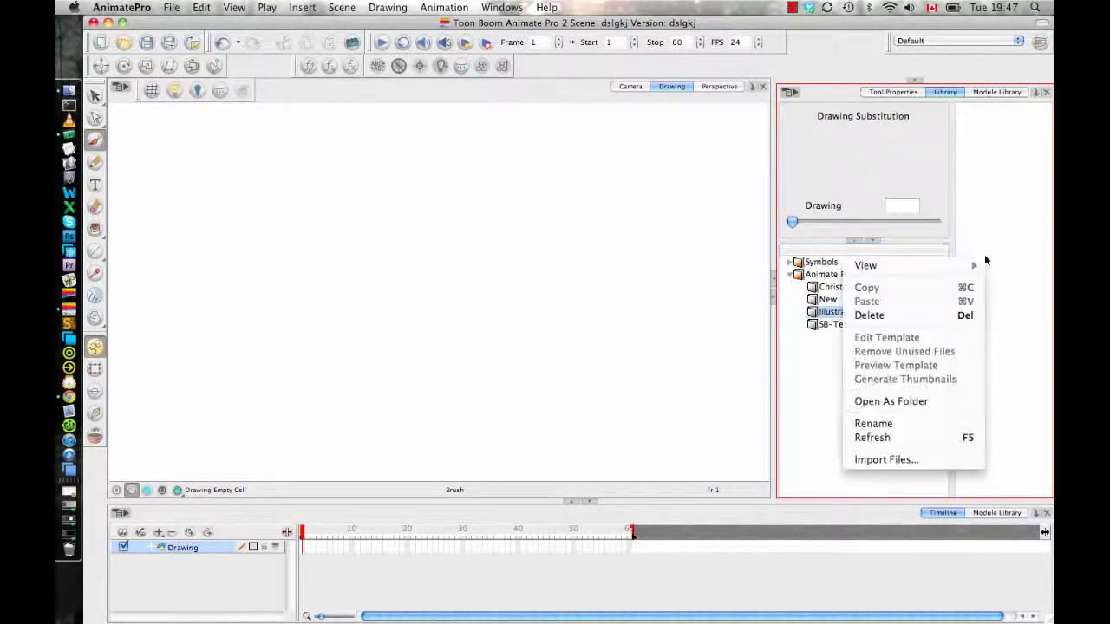
{"action": "left_click", "coordinate": [890, 463]}
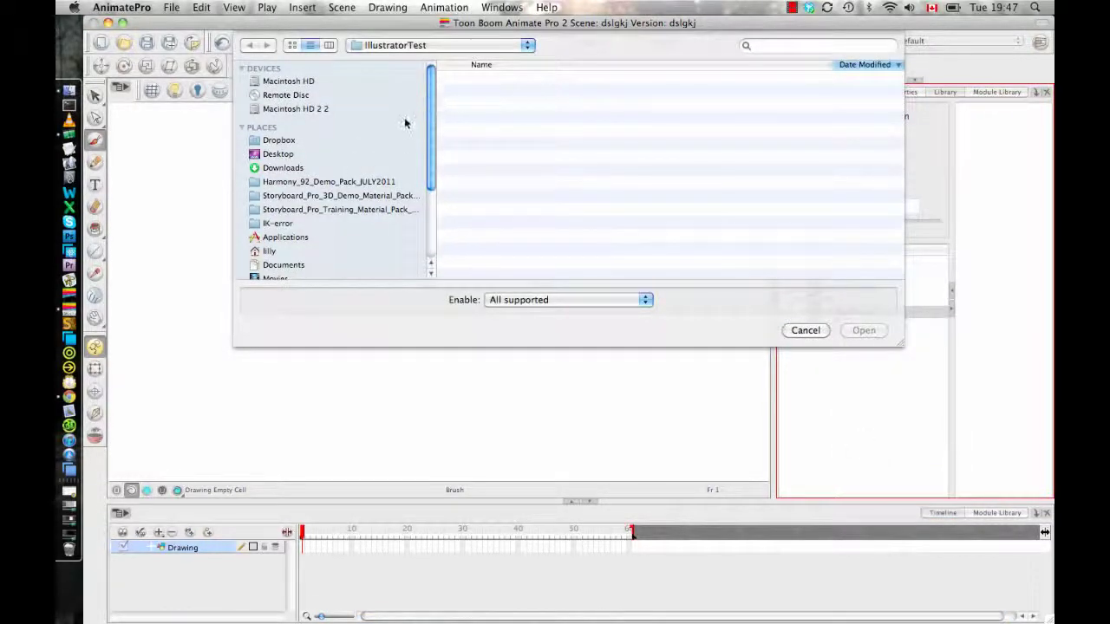
Pick lady_bug_pencil.ai from the Pictures illustrator files folder and open it.
{"action": "scroll", "coordinate": [297, 269], "scroll_direction": "down", "scroll_amount": 3}
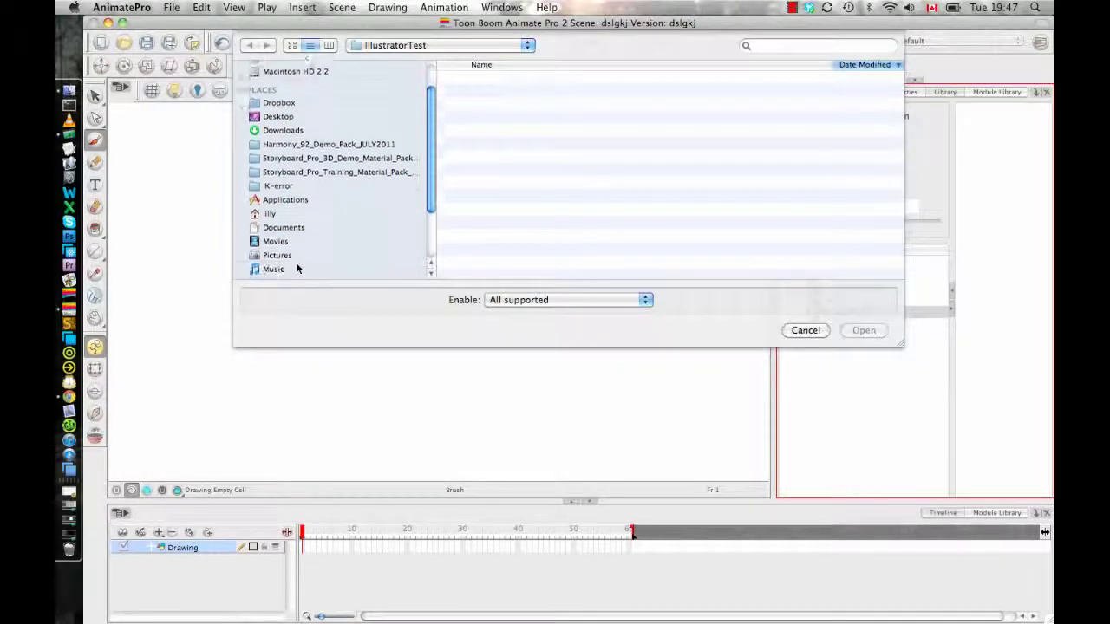
{"action": "scroll", "coordinate": [296, 269], "scroll_direction": "down", "scroll_amount": 2}
{"action": "left_click", "coordinate": [279, 239]}
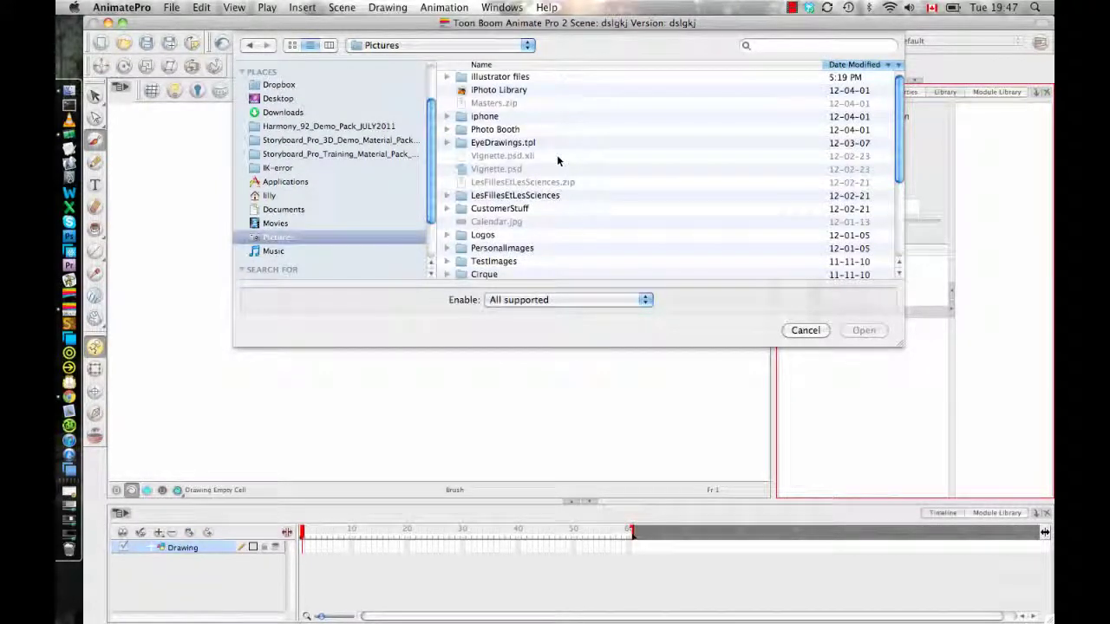
{"action": "double_click", "coordinate": [503, 77]}
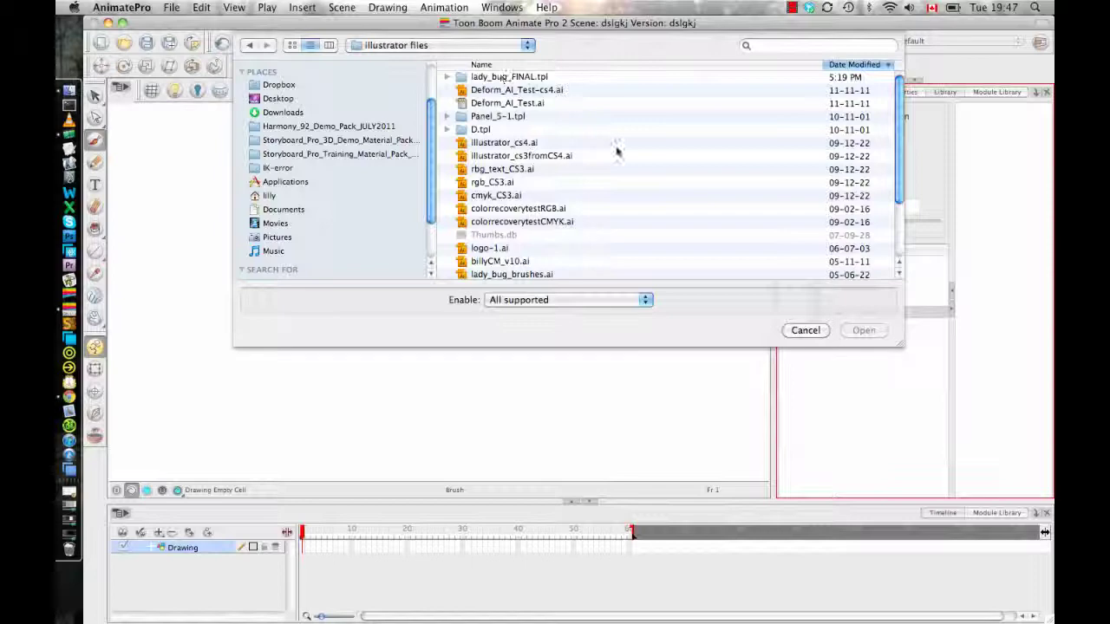
{"action": "scroll", "coordinate": [528, 119], "scroll_direction": "down", "scroll_amount": 3}
{"action": "scroll", "coordinate": [529, 124], "scroll_direction": "down", "scroll_amount": 1}
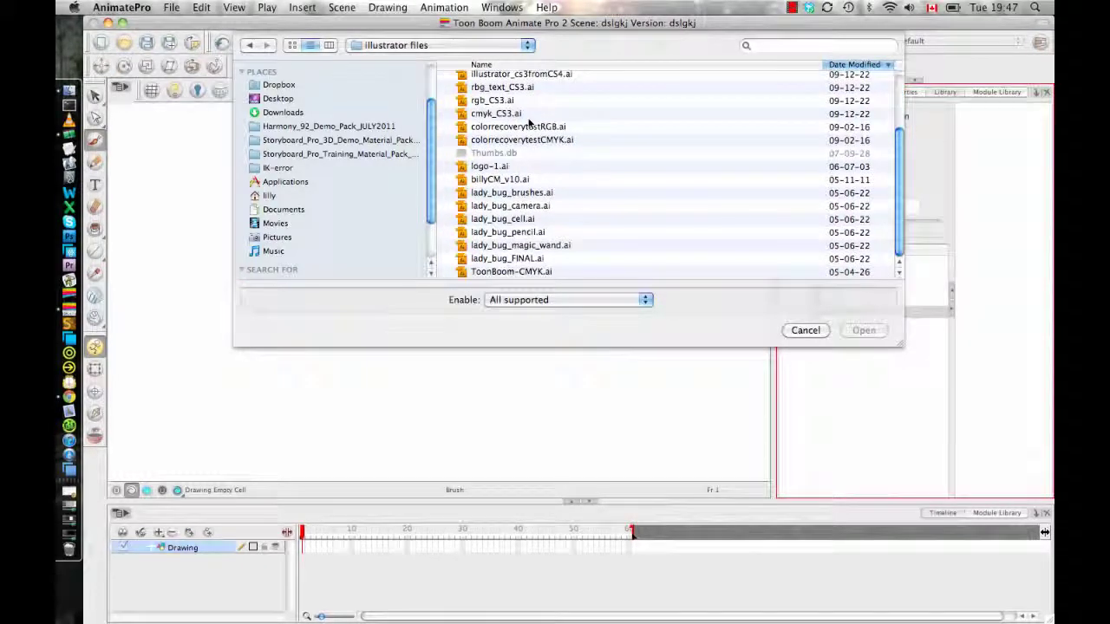
{"action": "left_click", "coordinate": [513, 234]}
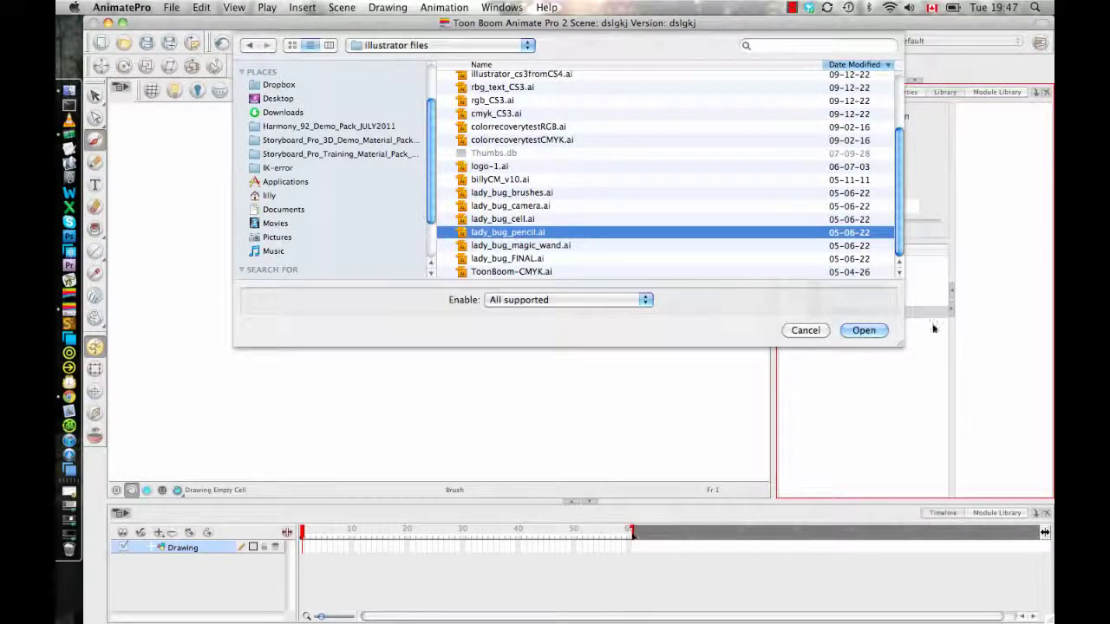
{"action": "left_click", "coordinate": [869, 330]}
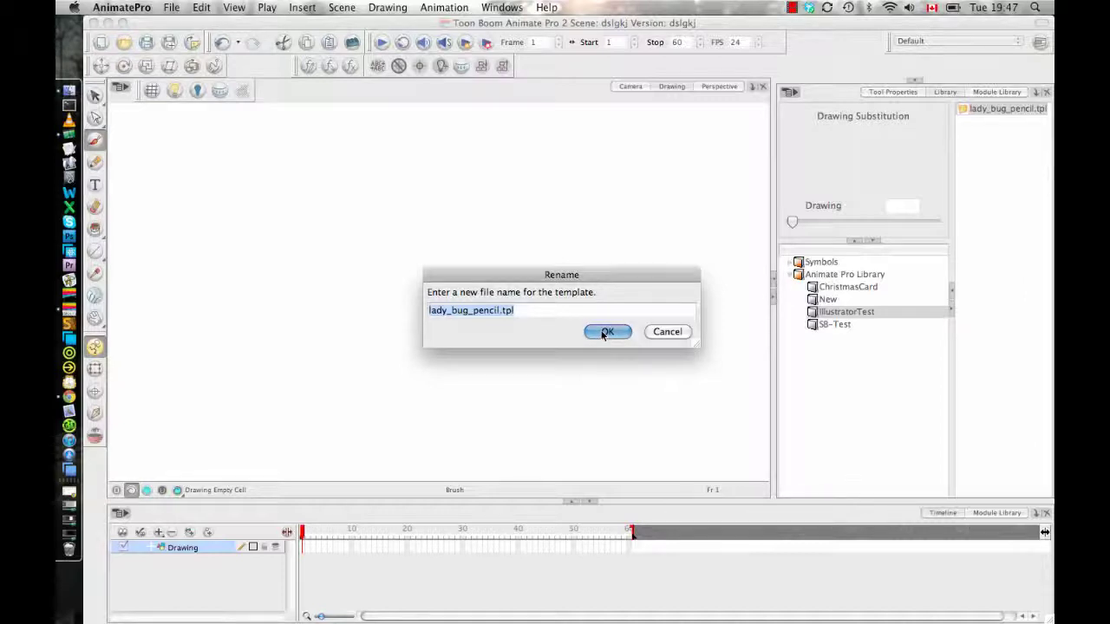
Accept the lady_bug_pencil.tpl template name and drag the template into the Camera view.
{"action": "left_click", "coordinate": [605, 333]}
{"action": "left_click_drag", "start_coordinate": [772, 206], "coordinate": [705, 205]}
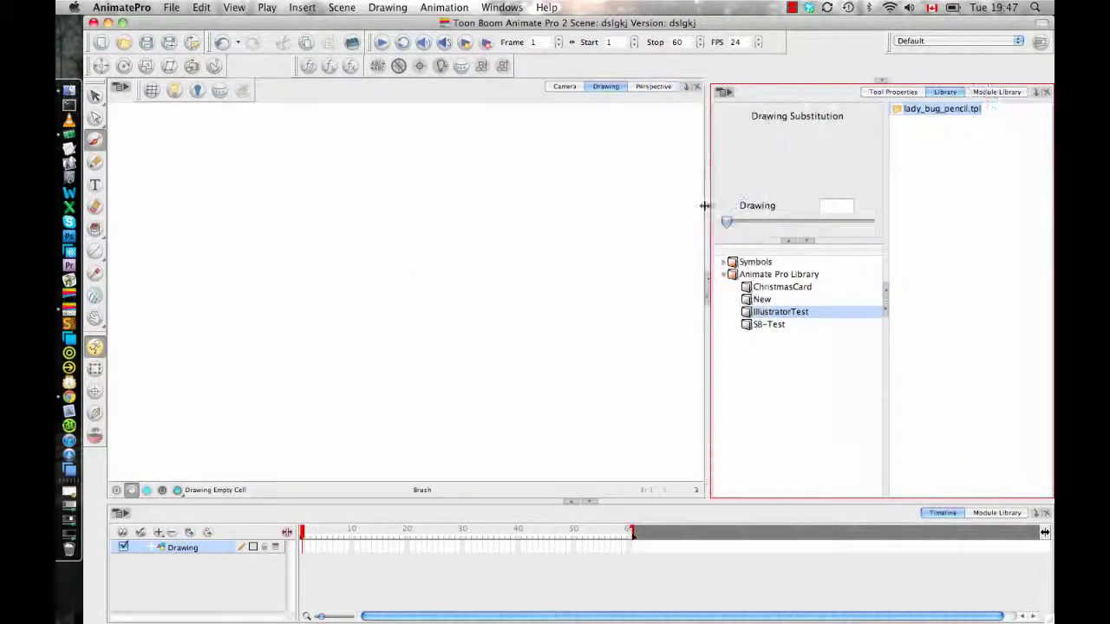
{"action": "left_click", "coordinate": [567, 87]}
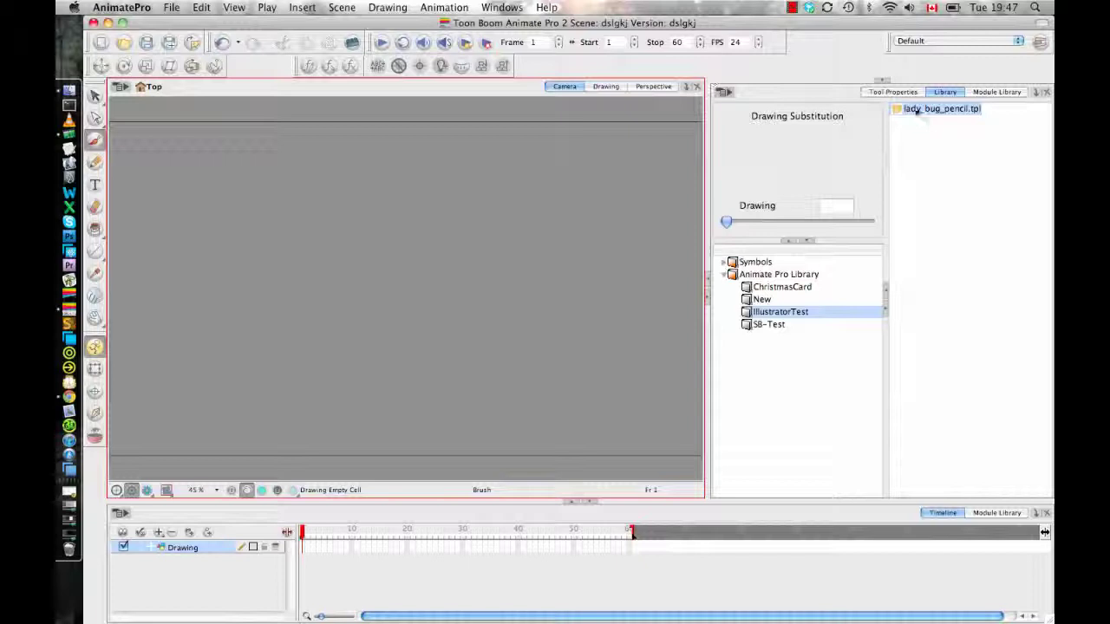
{"action": "mouse_move", "coordinate": [917, 112]}
{"action": "left_mouse_down"}
{"action": "mouse_move", "coordinate": [721, 155]}
{"action": "mouse_move", "coordinate": [497, 275]}
{"action": "left_mouse_up"}
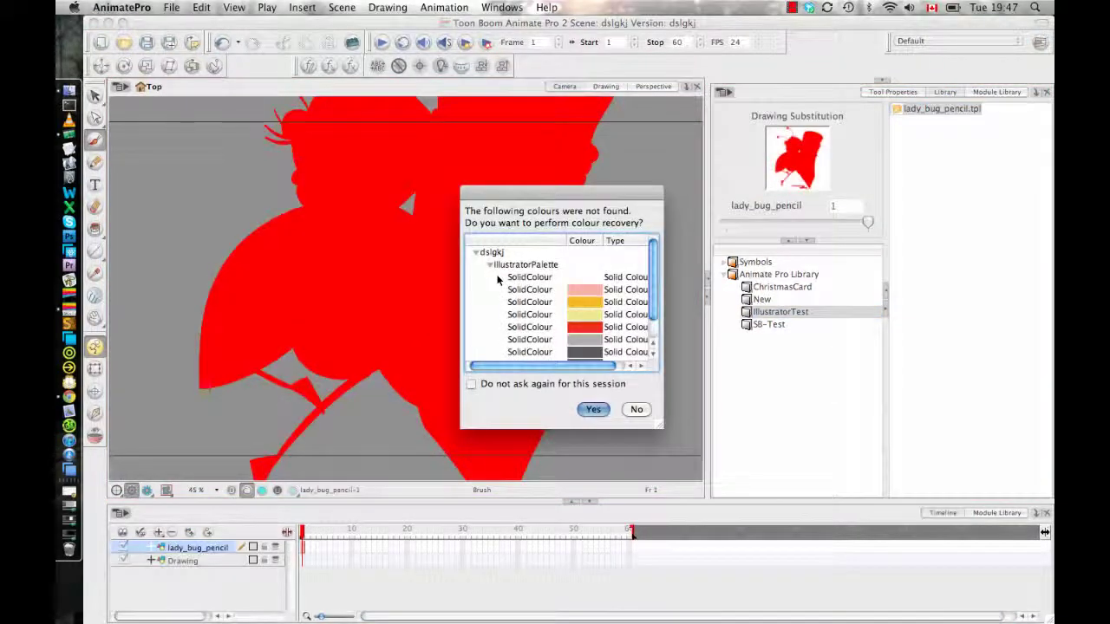
Tick 'Do not ask again' and accept recovering the missing Illustrator colours.
{"action": "left_click_drag", "start_coordinate": [609, 193], "coordinate": [764, 178]}
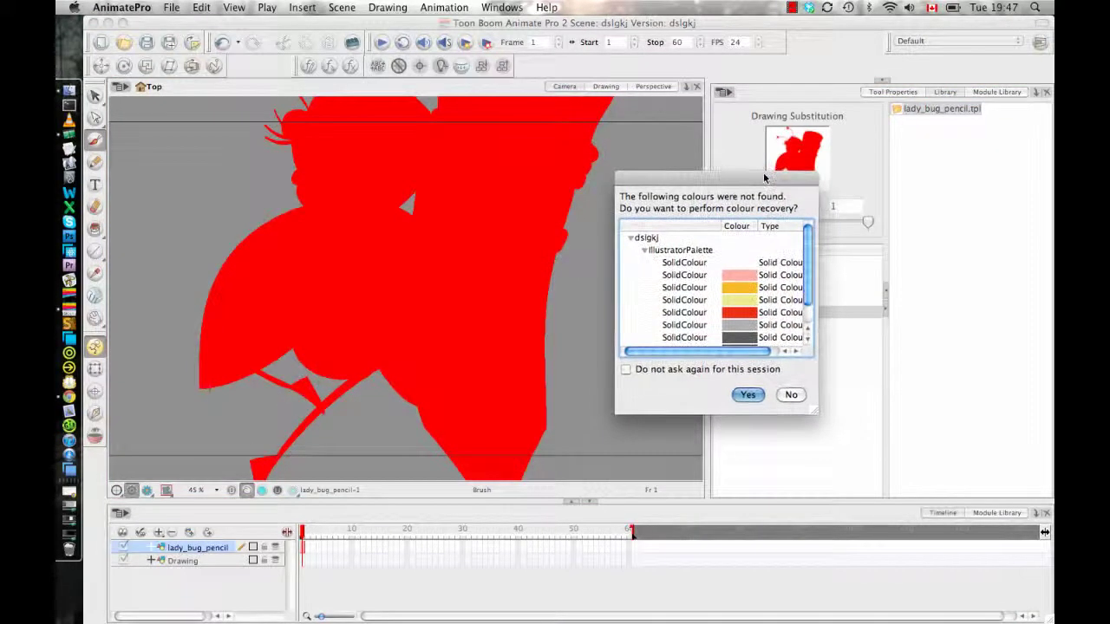
{"action": "left_click", "coordinate": [626, 370]}
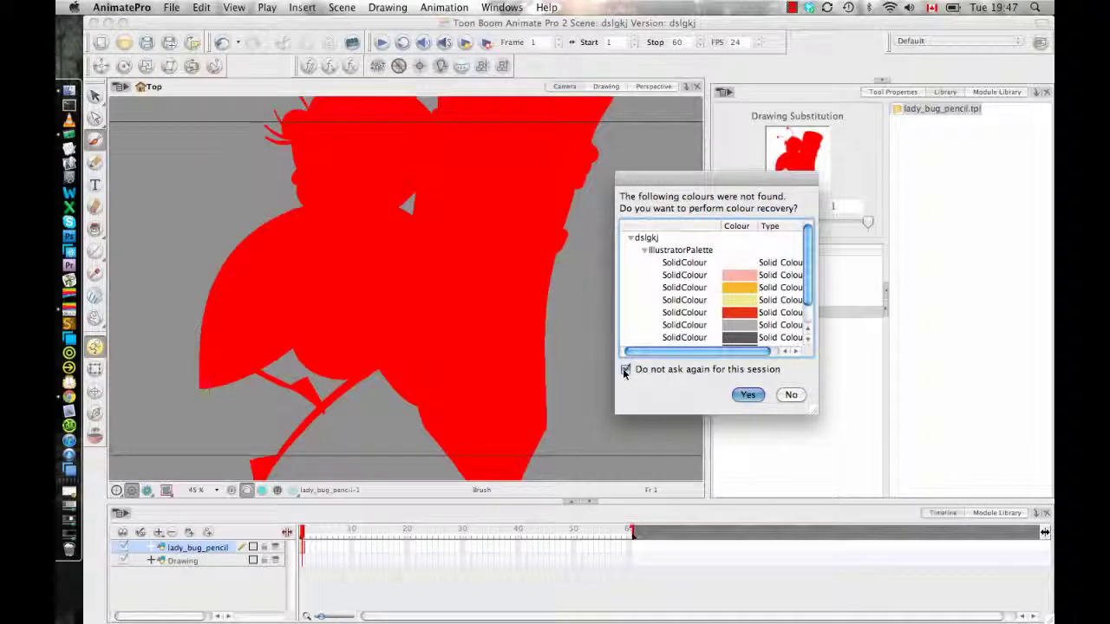
{"action": "left_click", "coordinate": [736, 396]}
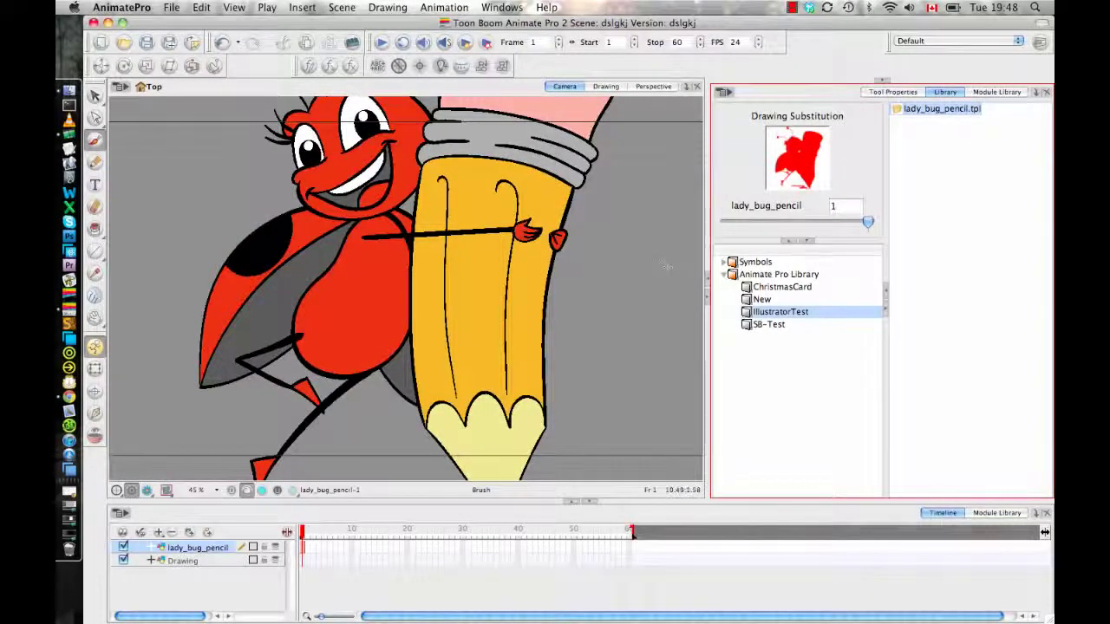
Zoom out in the Camera view and toggle the lady_bug_pencil layer off and on.
{"action": "scroll", "coordinate": [666, 266], "scroll_direction": "down", "scroll_amount": 1}
{"action": "scroll", "coordinate": [657, 281], "scroll_direction": "down", "scroll_amount": 1}
{"action": "scroll", "coordinate": [657, 280], "scroll_direction": "down", "scroll_amount": 1}
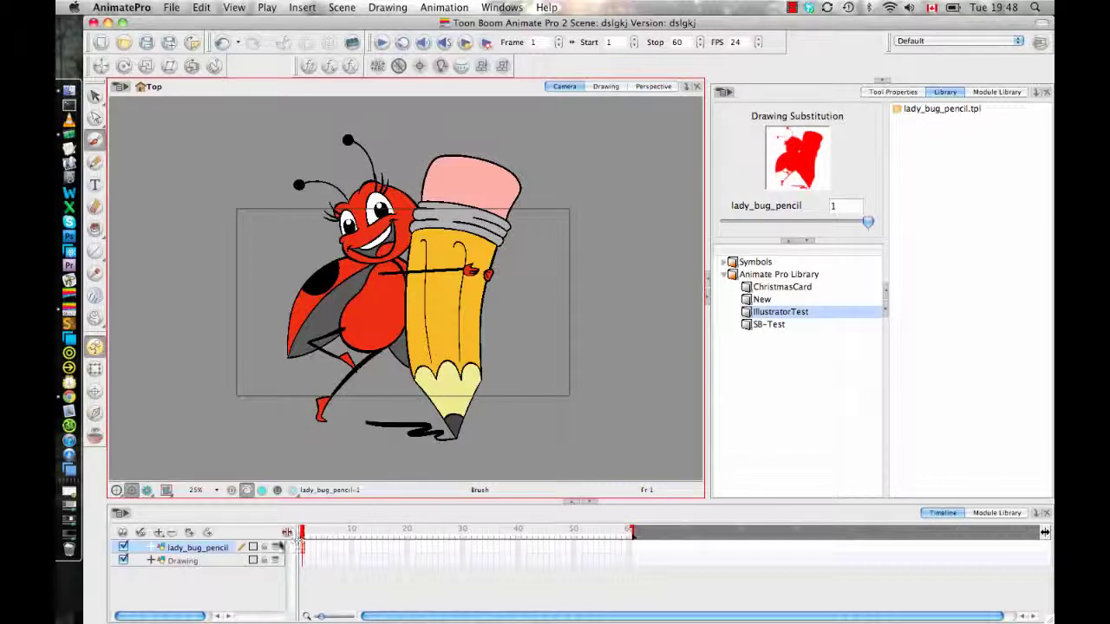
{"action": "left_click", "coordinate": [123, 547]}
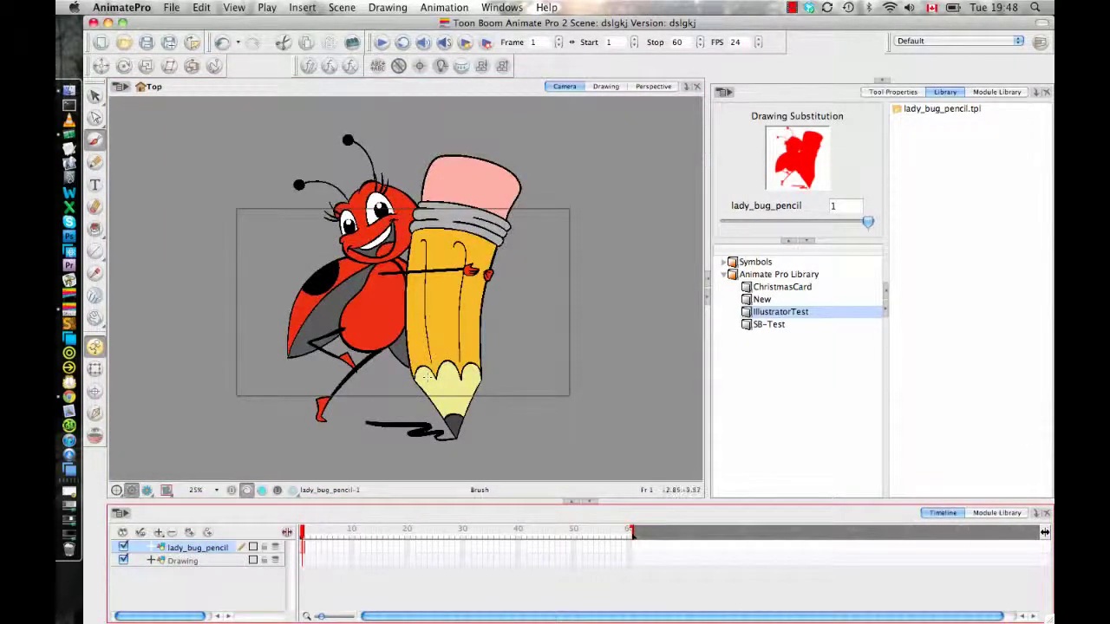
In the IllustratorPalette_rec palette, shift the red body swatch toward pinkish red.
{"action": "left_click", "coordinate": [880, 80]}
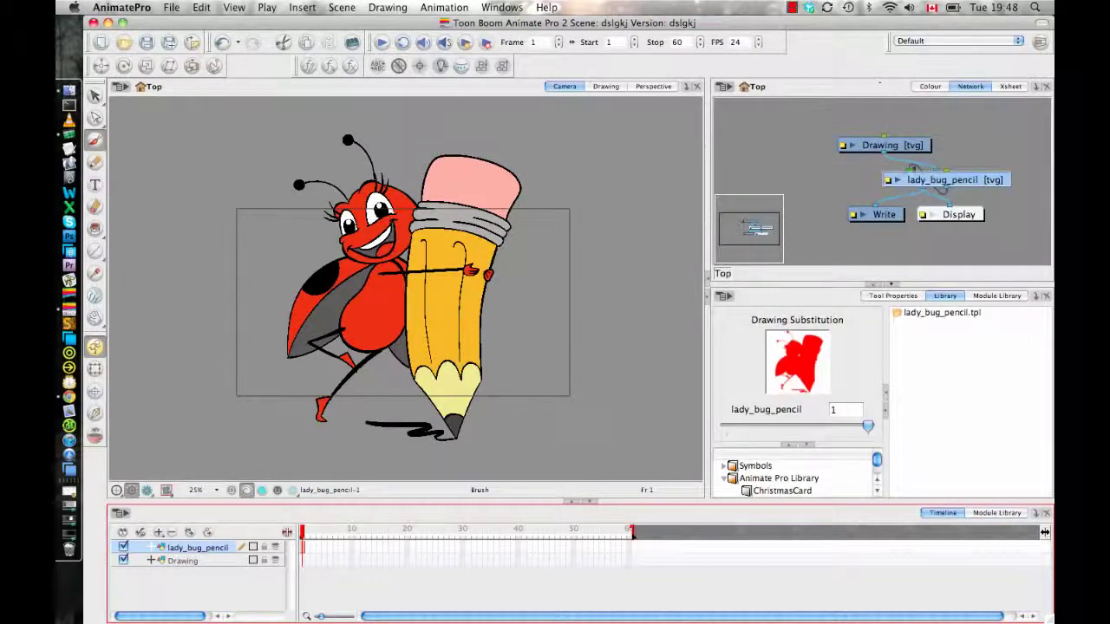
{"action": "left_click", "coordinate": [930, 85]}
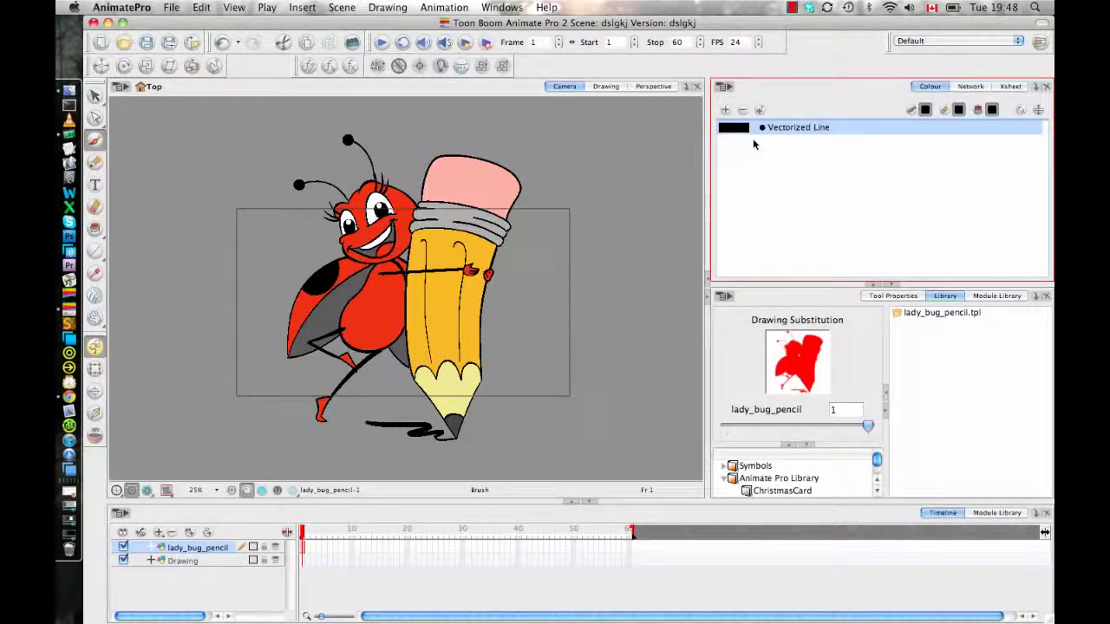
{"action": "left_click", "coordinate": [1037, 110]}
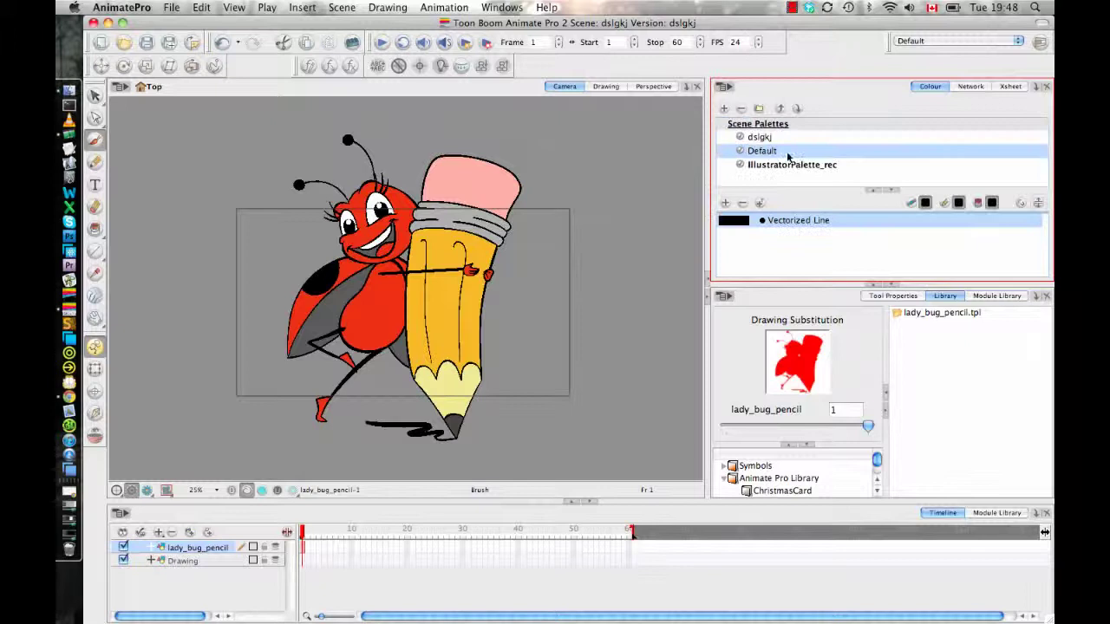
{"action": "left_click", "coordinate": [758, 167]}
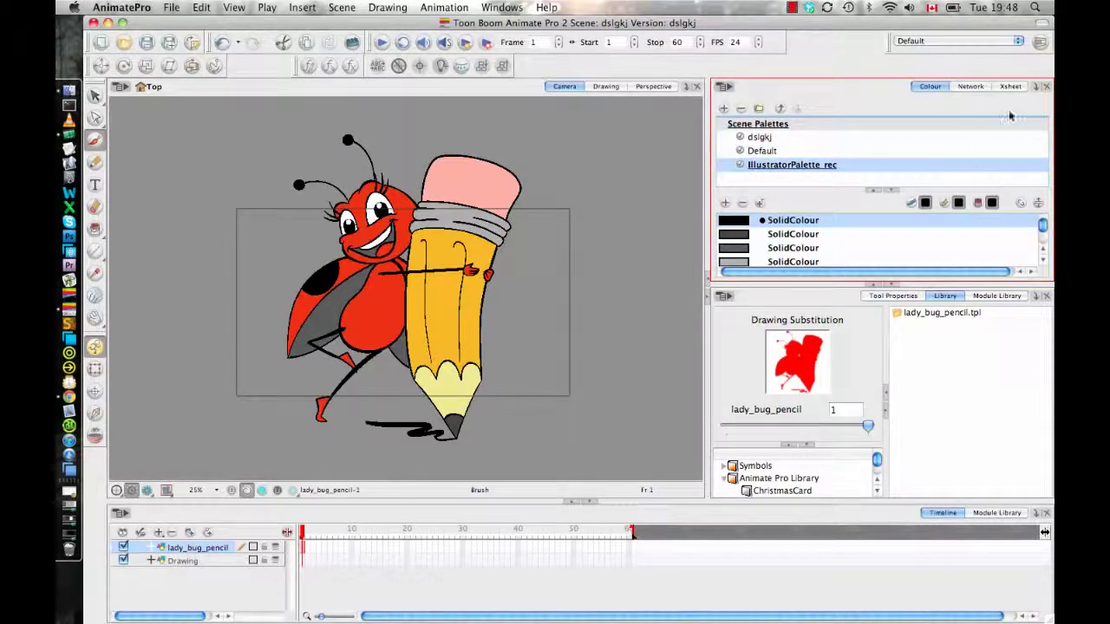
{"action": "left_click", "coordinate": [878, 190]}
{"action": "double_click", "coordinate": [737, 188]}
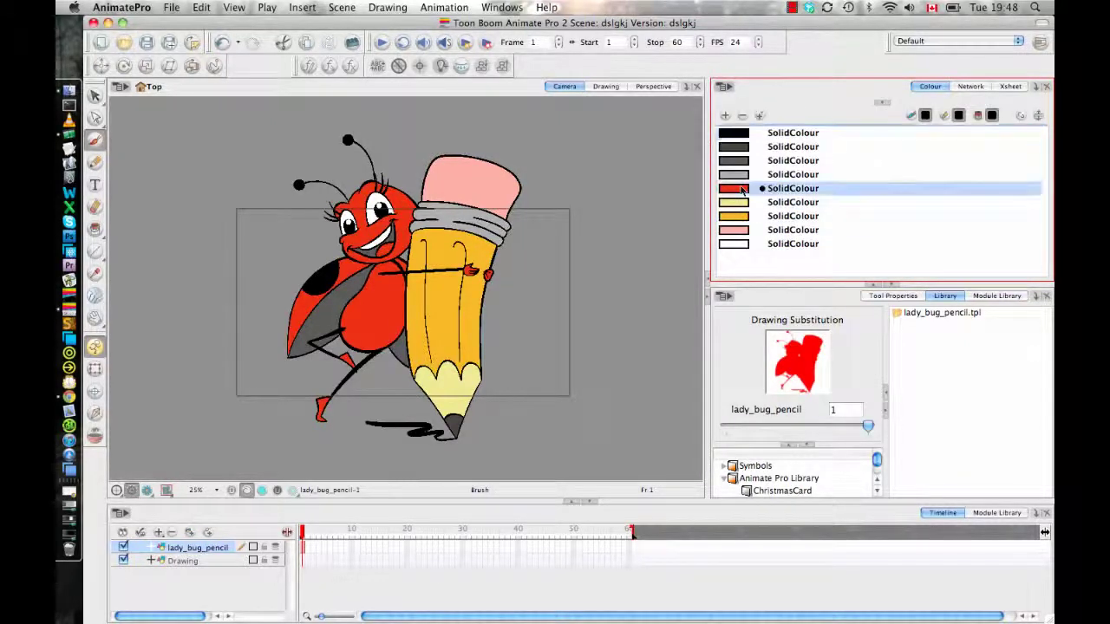
{"action": "left_click_drag", "start_coordinate": [408, 173], "coordinate": [711, 173]}
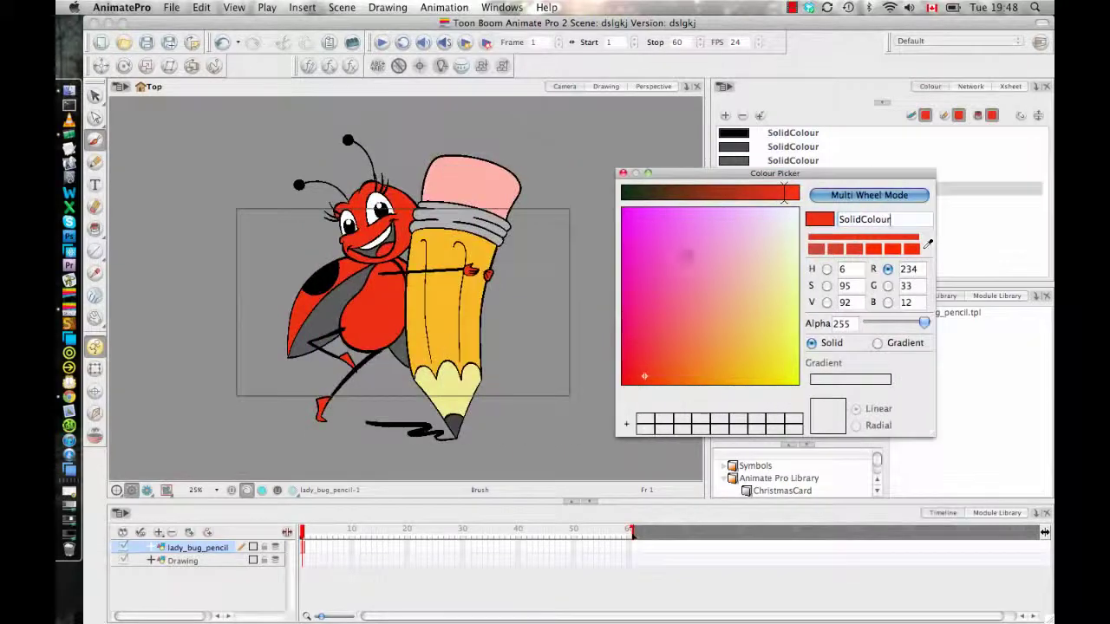
{"action": "mouse_move", "coordinate": [763, 330]}
{"action": "left_mouse_down"}
{"action": "mouse_move", "coordinate": [798, 303]}
{"action": "mouse_move", "coordinate": [677, 321]}
{"action": "mouse_move", "coordinate": [619, 369]}
{"action": "left_mouse_up"}
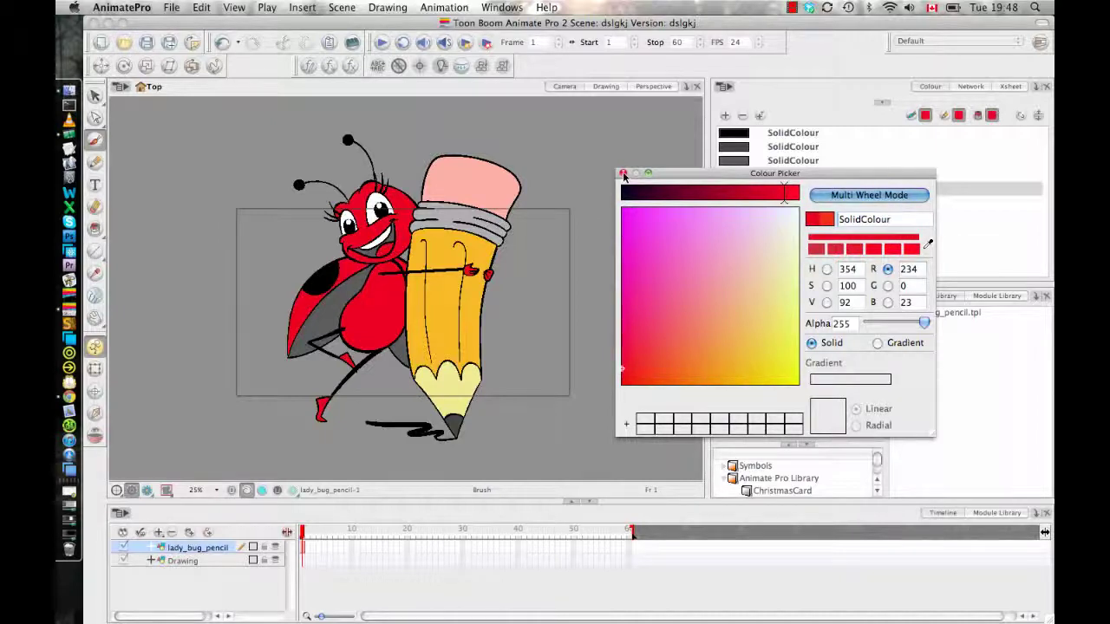
{"action": "left_click", "coordinate": [623, 175]}
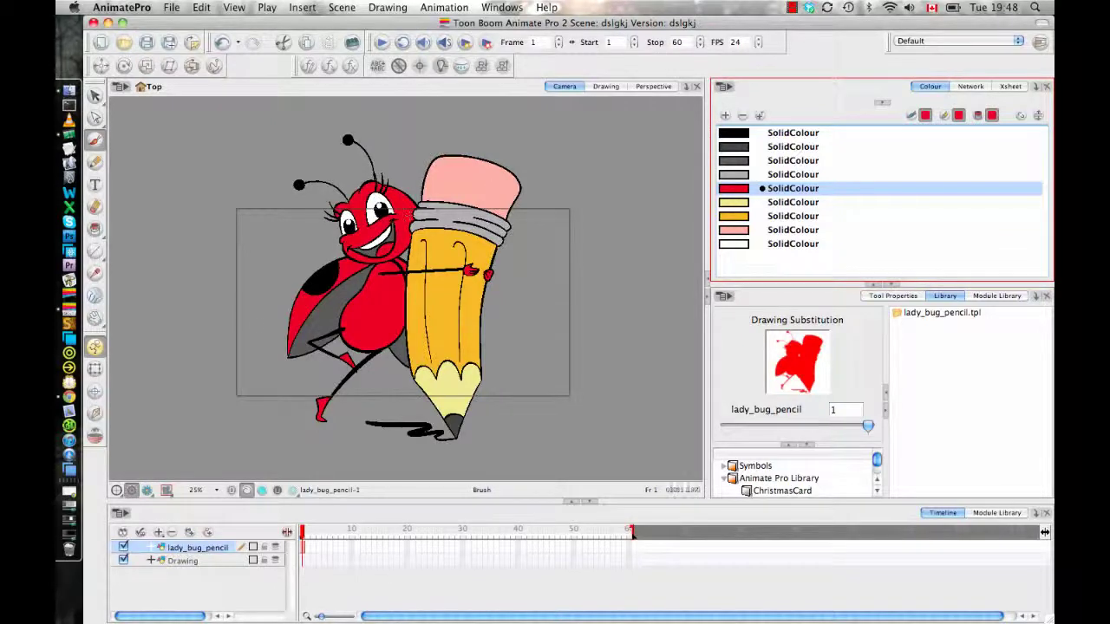
Load the Toon Boom forum in Chrome via the 'forums' suggestion and close the Tip of the Week tab.
{"action": "left_click", "coordinate": [70, 401]}
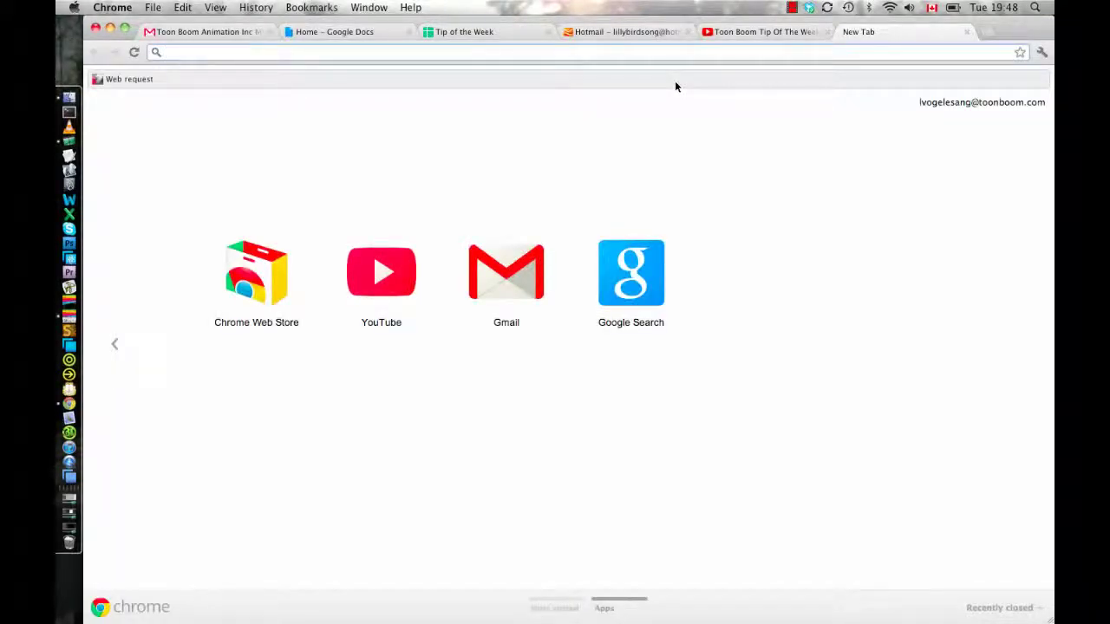
{"action": "type", "text": "forums"}
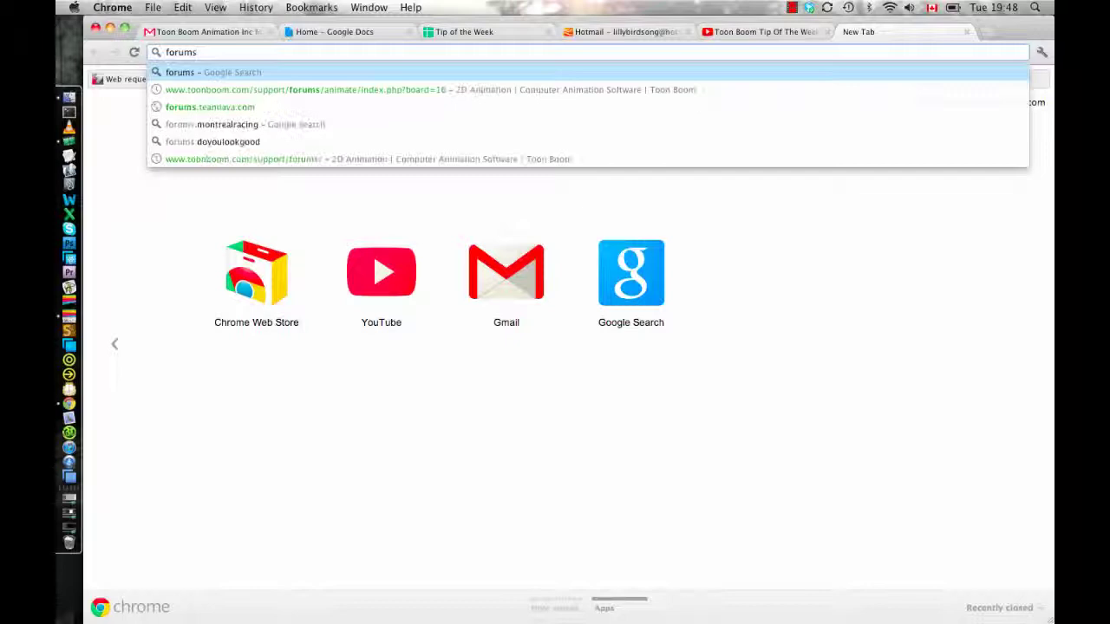
{"action": "key", "text": "Down"}
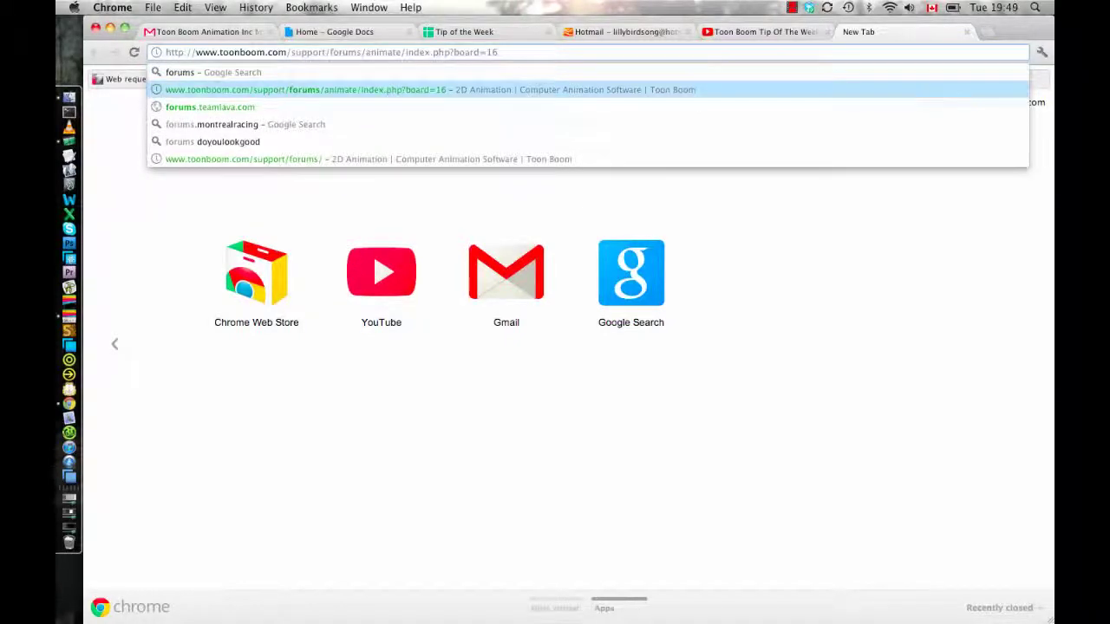
{"action": "key", "text": "Return"}
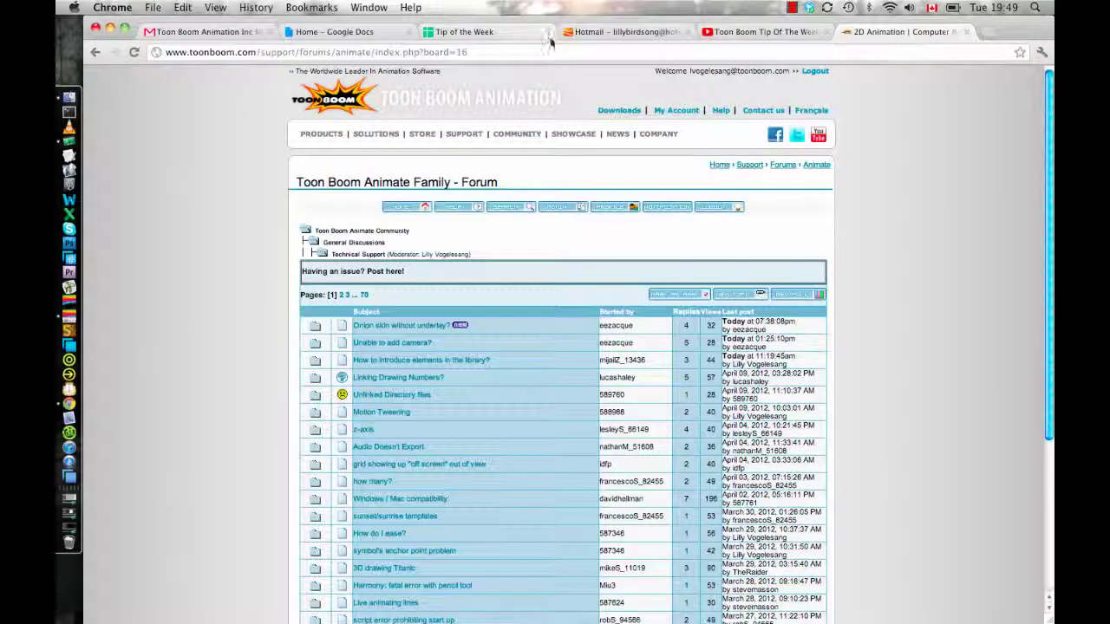
{"action": "left_click", "coordinate": [549, 31]}
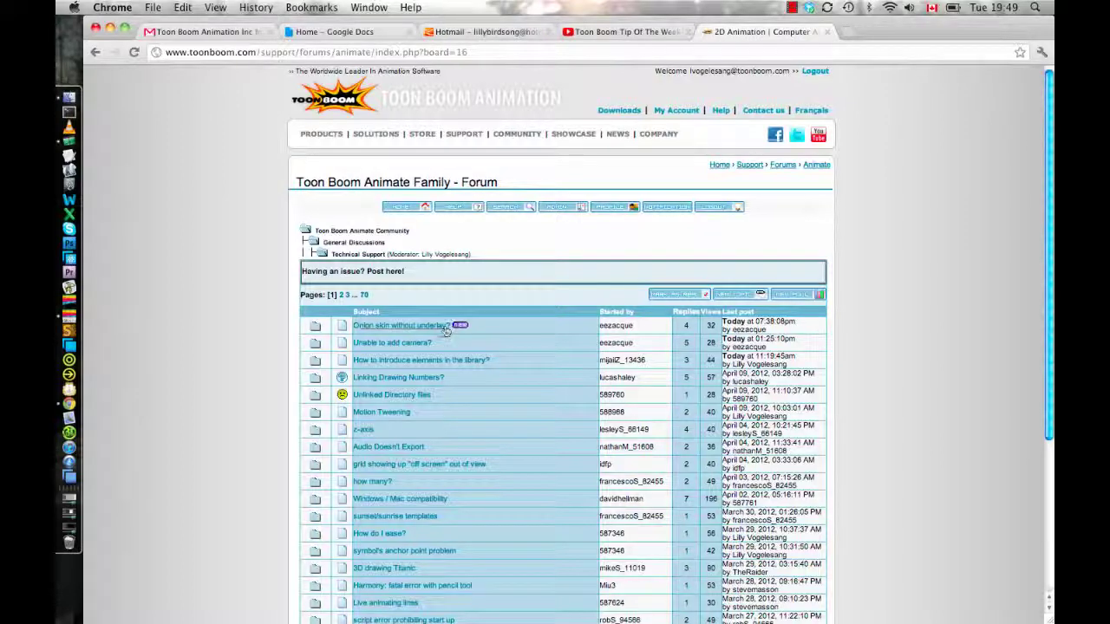
Go to the Animate forum's Scripts board and open the Illustrator-import thread.
{"action": "left_click", "coordinate": [816, 166]}
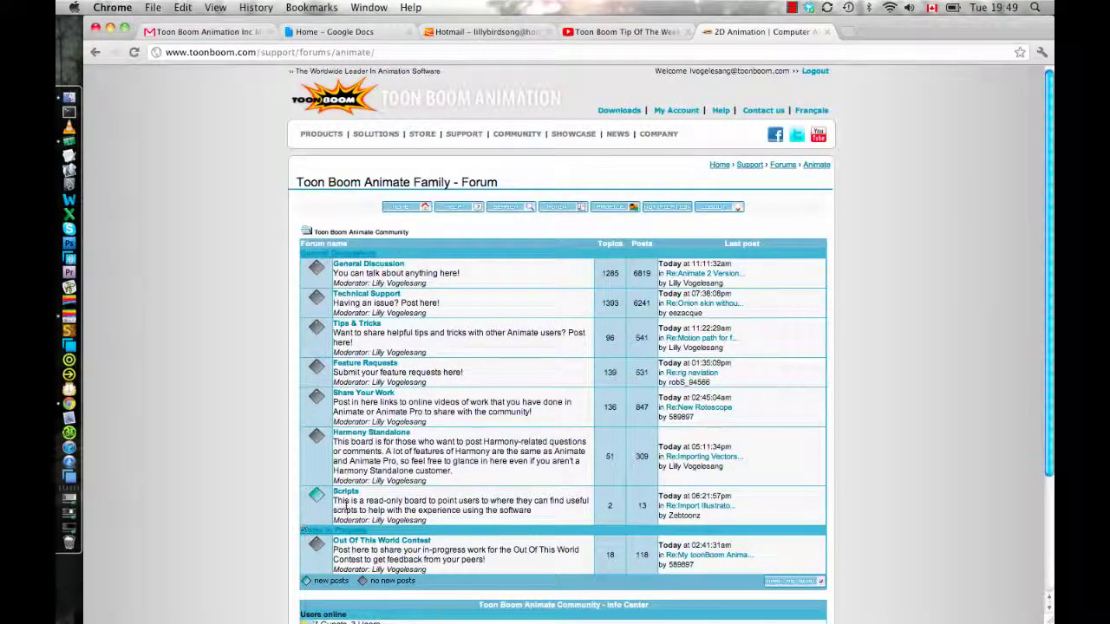
{"action": "left_click", "coordinate": [345, 491]}
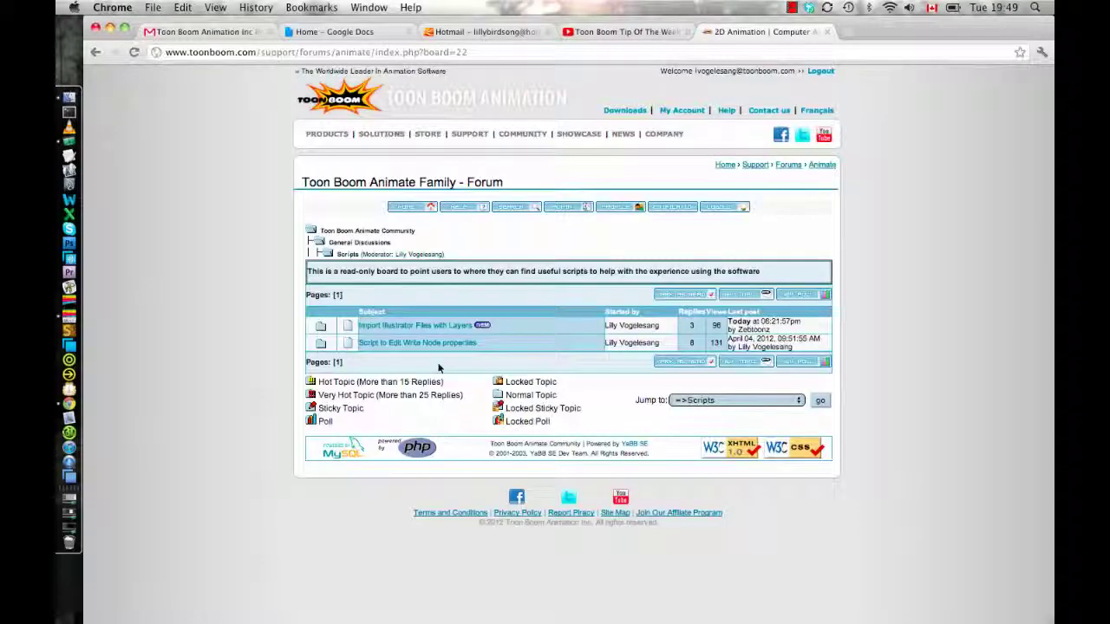
{"action": "left_click", "coordinate": [414, 326]}
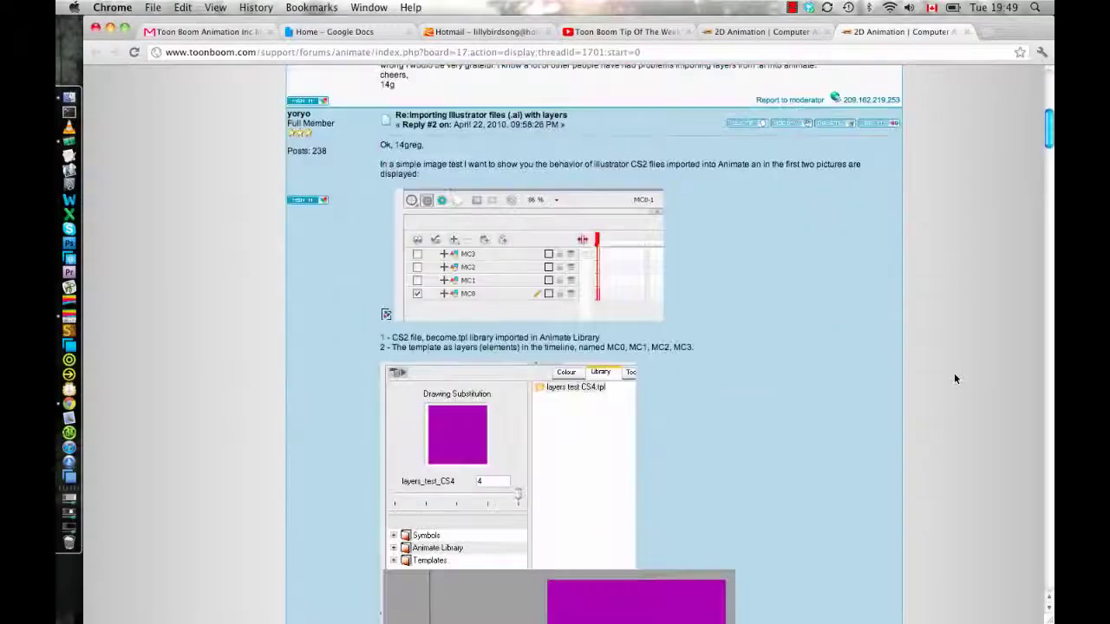
Scroll to Reply #8 and select the importIllustrator() script code.
{"action": "scroll", "coordinate": [954, 379], "scroll_direction": "down", "scroll_amount": 5}
{"action": "scroll", "coordinate": [954, 379], "scroll_direction": "down", "scroll_amount": 5}
{"action": "scroll", "coordinate": [954, 379], "scroll_direction": "down", "scroll_amount": 5}
{"action": "scroll", "coordinate": [954, 379], "scroll_direction": "down", "scroll_amount": 3}
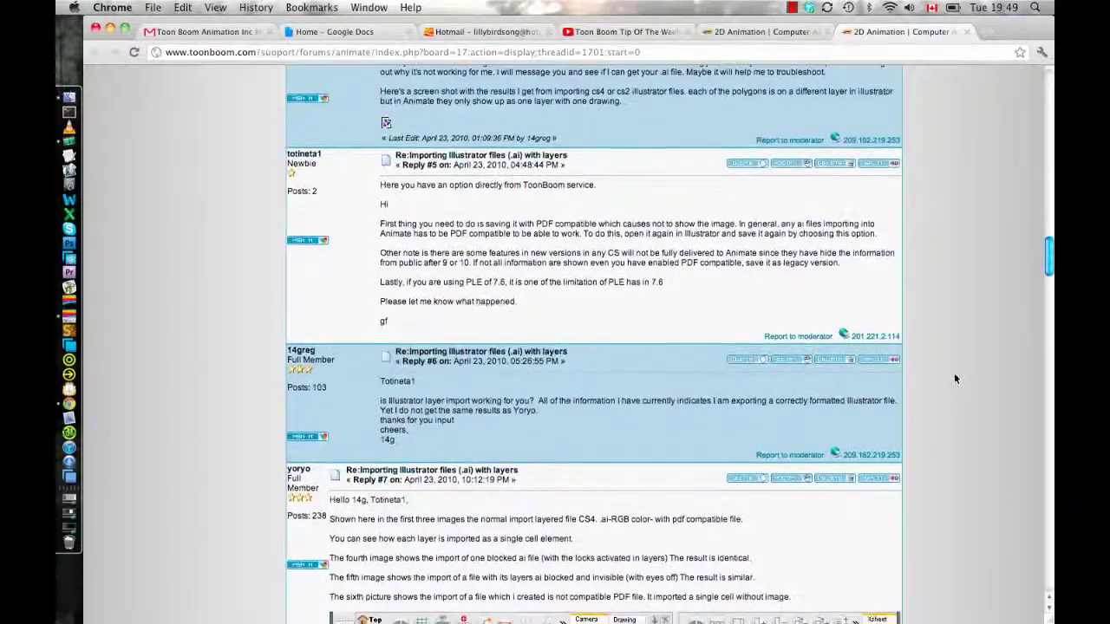
{"action": "scroll", "coordinate": [954, 379], "scroll_direction": "down", "scroll_amount": 5}
{"action": "scroll", "coordinate": [954, 379], "scroll_direction": "down", "scroll_amount": 2}
{"action": "scroll", "coordinate": [954, 379], "scroll_direction": "down", "scroll_amount": 3}
{"action": "scroll", "coordinate": [955, 379], "scroll_direction": "down", "scroll_amount": 5}
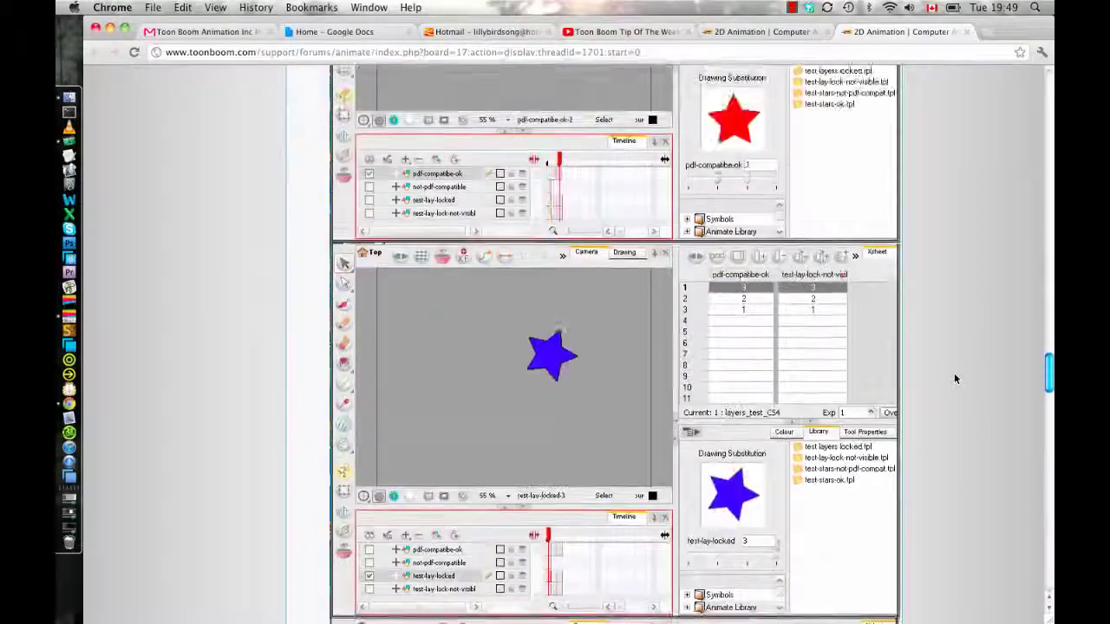
{"action": "scroll", "coordinate": [955, 379], "scroll_direction": "down", "scroll_amount": 5}
{"action": "scroll", "coordinate": [955, 379], "scroll_direction": "down", "scroll_amount": 5}
{"action": "scroll", "coordinate": [955, 379], "scroll_direction": "down", "scroll_amount": 5}
{"action": "scroll", "coordinate": [954, 379], "scroll_direction": "down", "scroll_amount": 3}
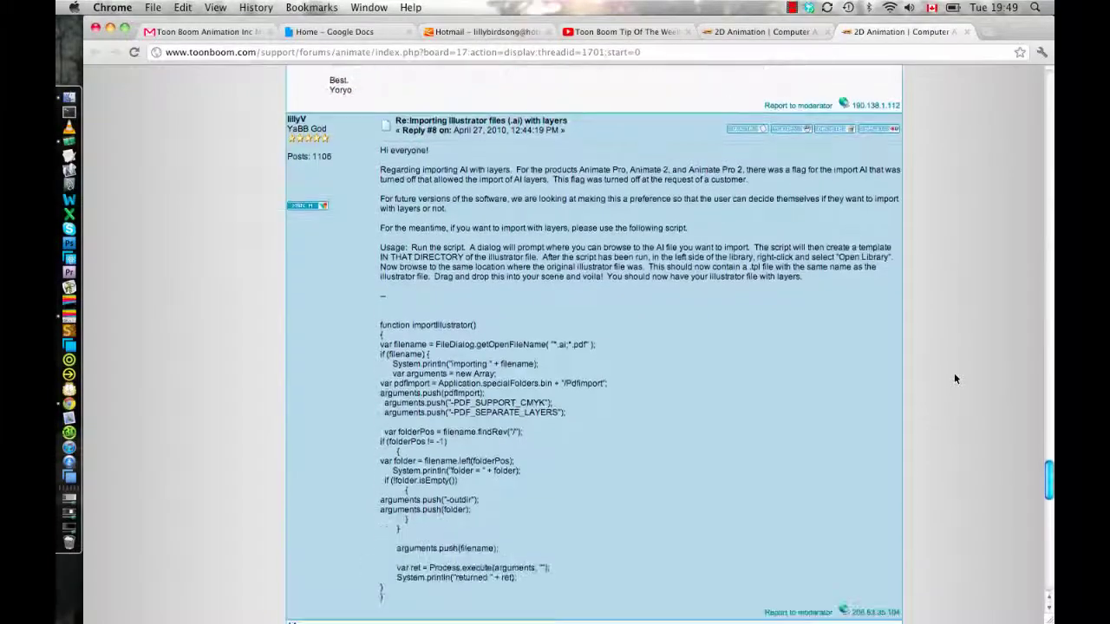
{"action": "scroll", "coordinate": [954, 379], "scroll_direction": "down", "scroll_amount": 4}
{"action": "scroll", "coordinate": [954, 379], "scroll_direction": "up", "scroll_amount": 1}
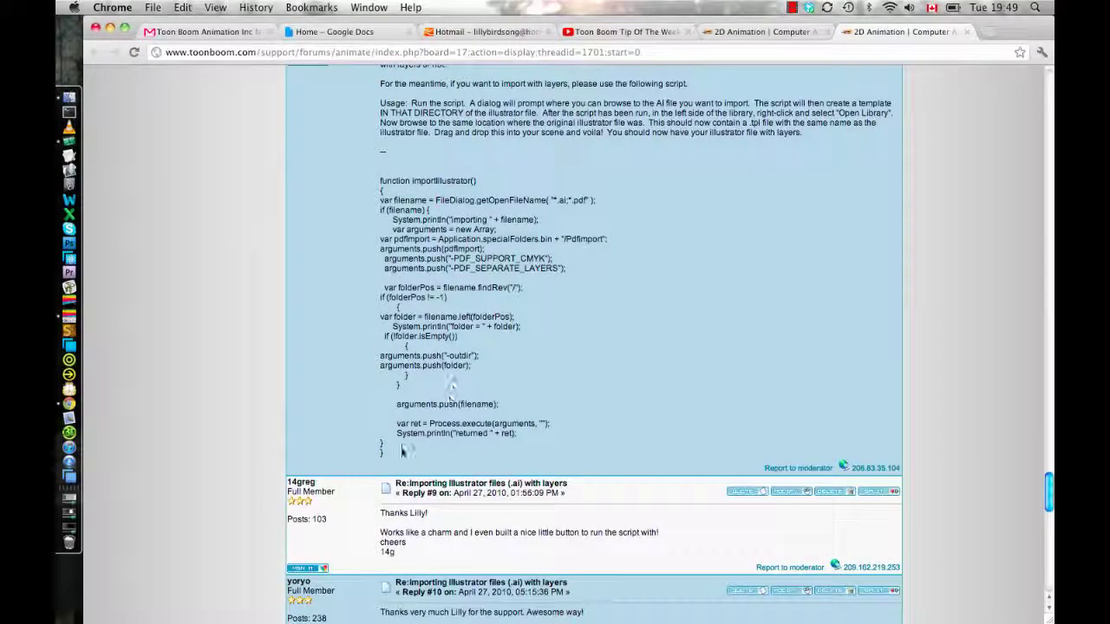
{"action": "left_click_drag", "start_coordinate": [385, 453], "coordinate": [382, 179]}
{"action": "key", "text": "super+c"}
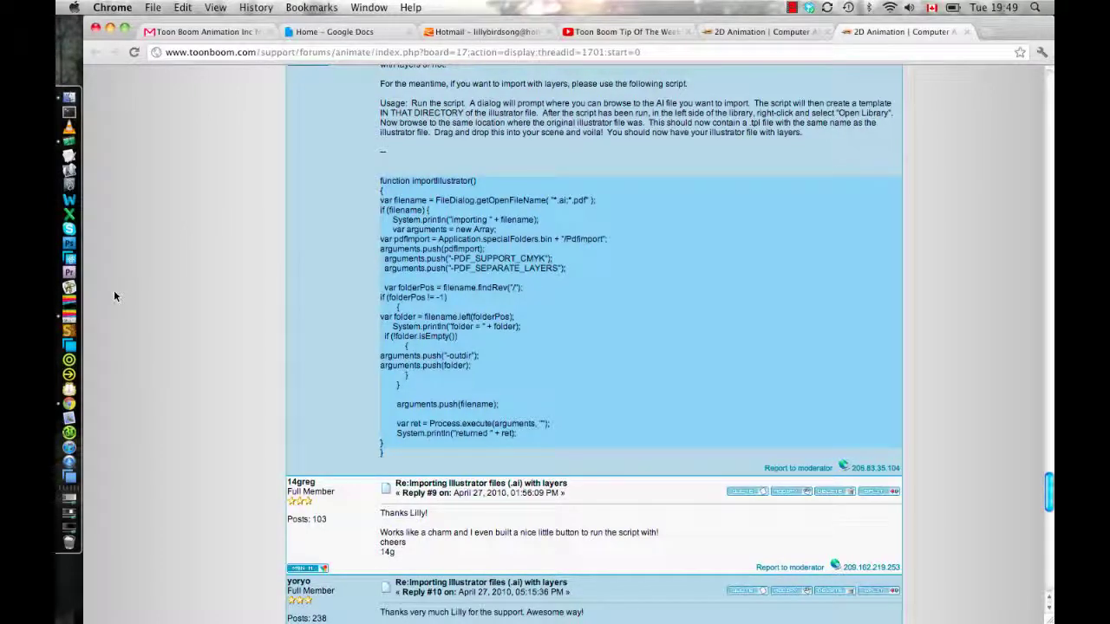
In Animate Pro's script workbench, create a new script named ImportIllustrator.qs.
{"action": "left_click", "coordinate": [69, 315]}
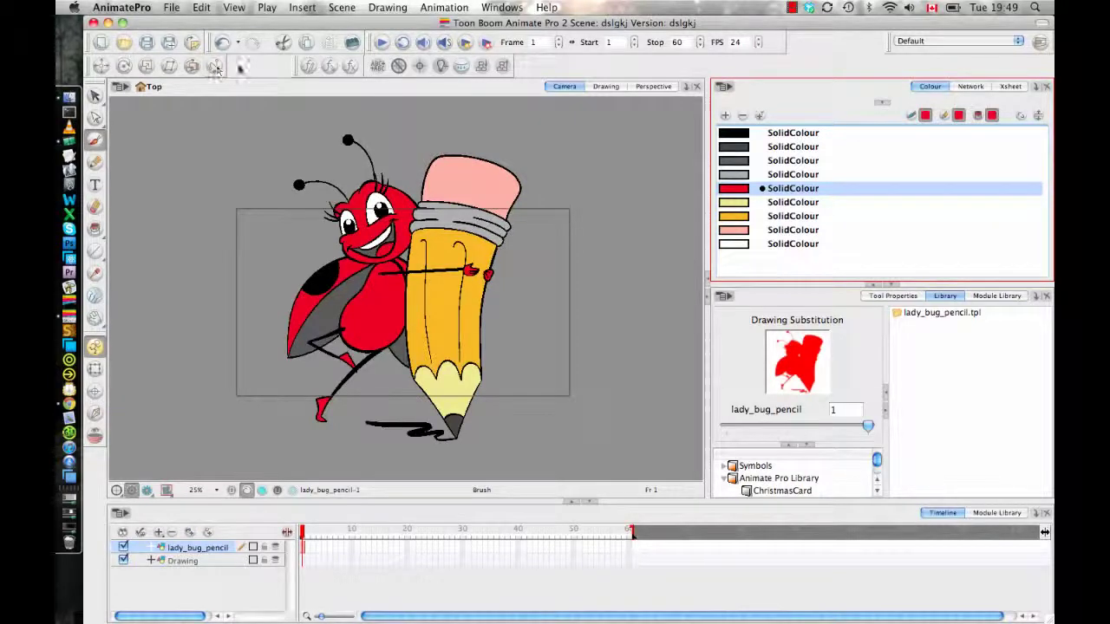
{"action": "left_click", "coordinate": [309, 69]}
{"action": "left_click_drag", "start_coordinate": [554, 146], "coordinate": [483, 71]}
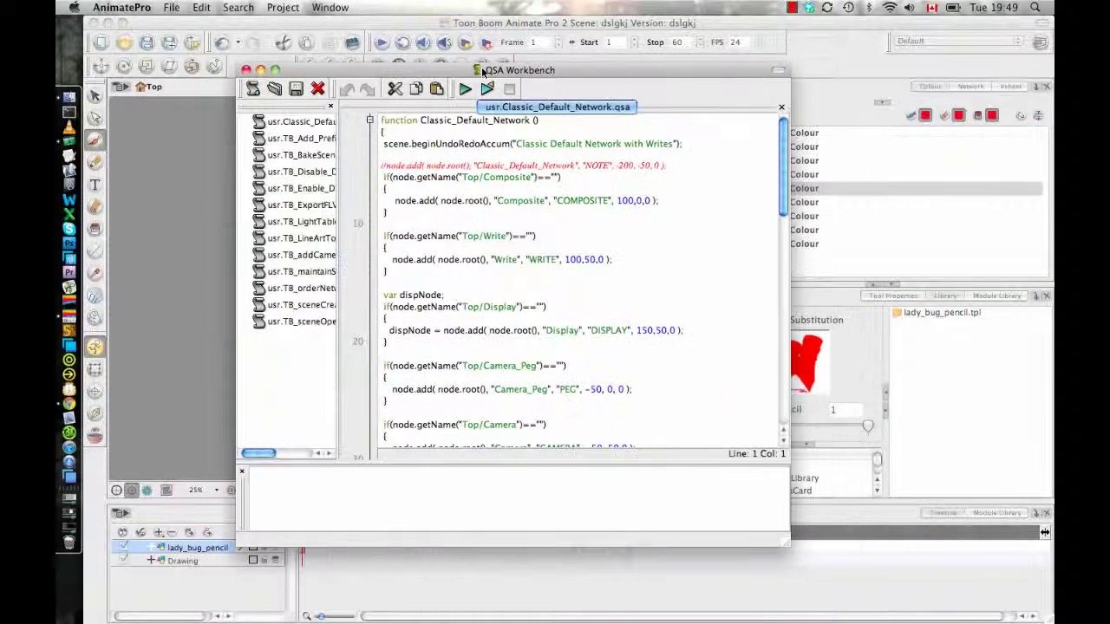
{"action": "left_click", "coordinate": [252, 88]}
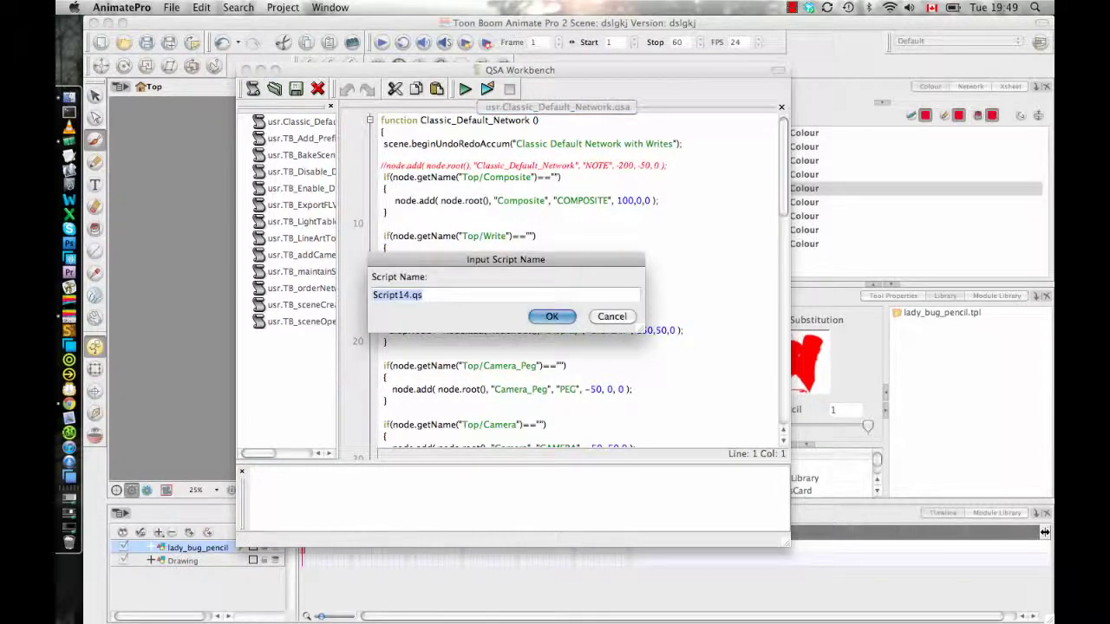
{"action": "left_click", "coordinate": [414, 295]}
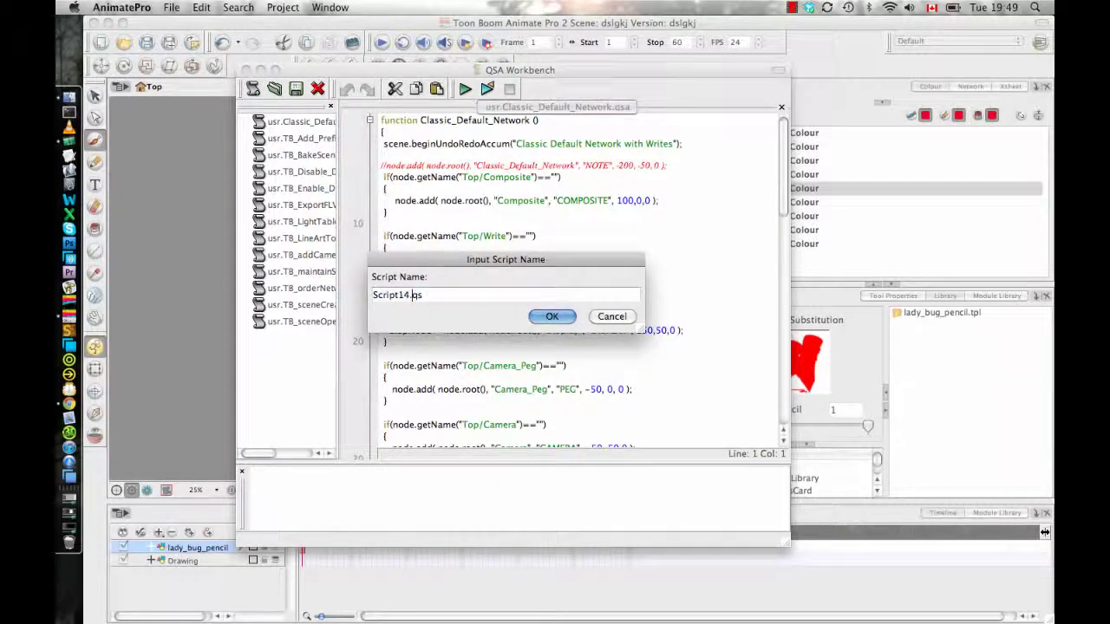
{"action": "key", "text": "BackSpace"}
{"action": "key", "text": "BackSpace"}
{"action": "key", "text": "BackSpace"}
{"action": "key", "text": "BackSpace"}
{"action": "key", "text": "BackSpace"}
{"action": "key", "text": "BackSpace"}
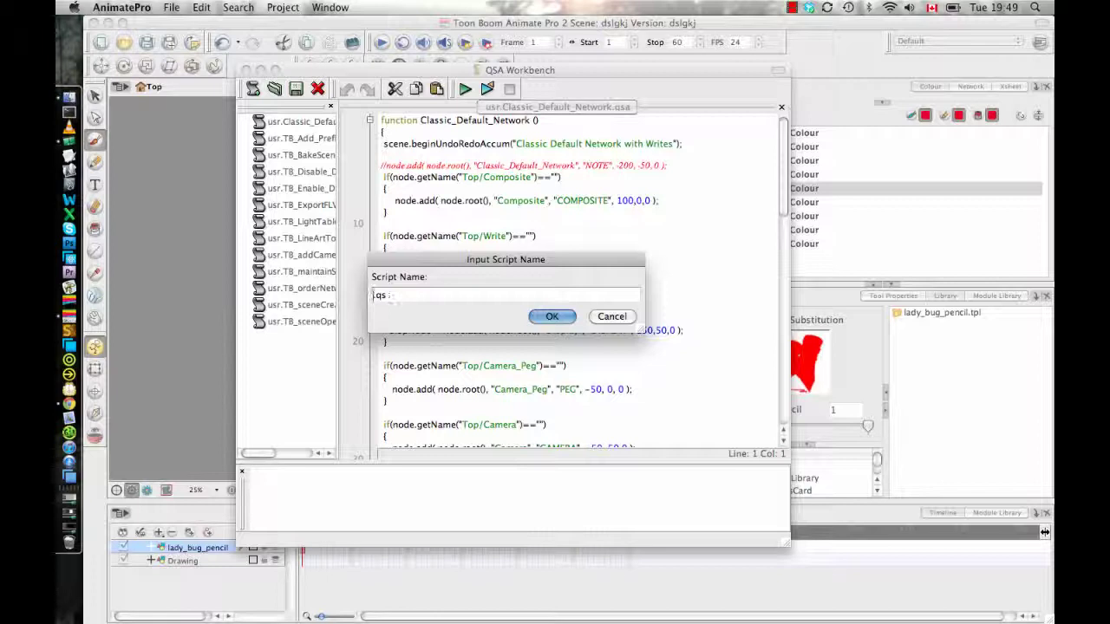
{"action": "type", "text": "ImportIllus"}
{"action": "type", "text": "tra"}
{"action": "key", "text": "Return"}
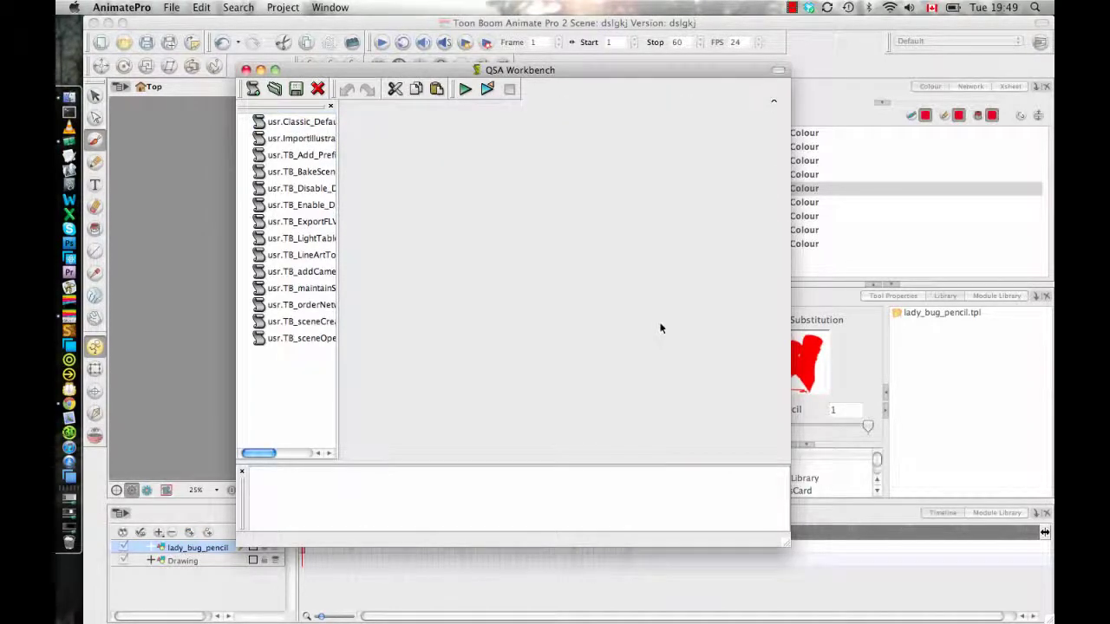
Open ImportIllustrator.qs and paste the copied importIllustrator code into it.
{"action": "left_click", "coordinate": [317, 141]}
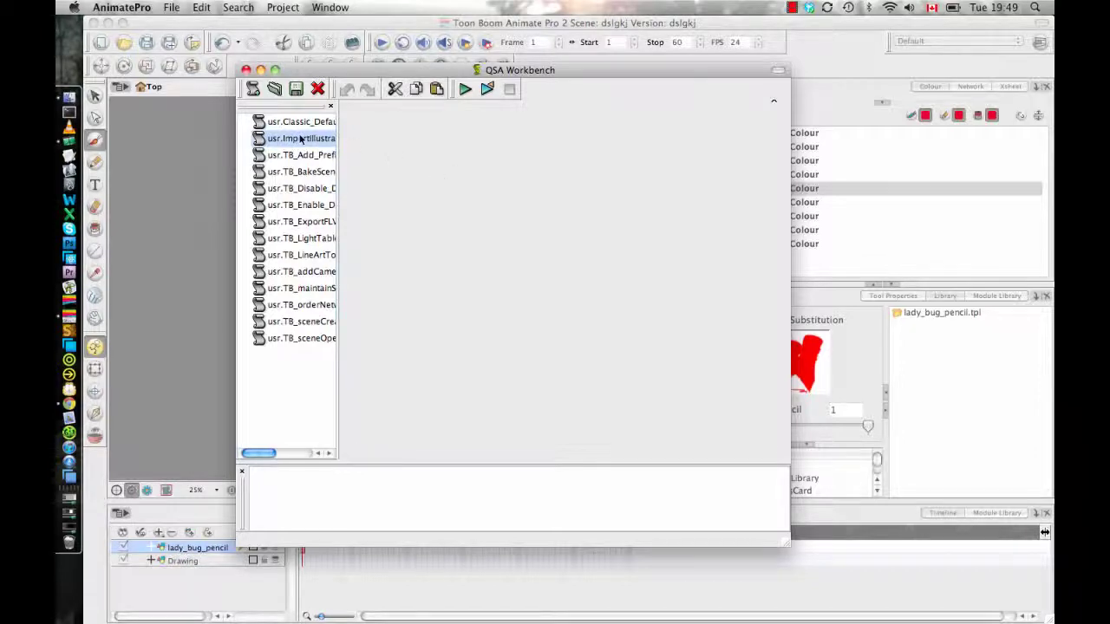
{"action": "double_click", "coordinate": [301, 138]}
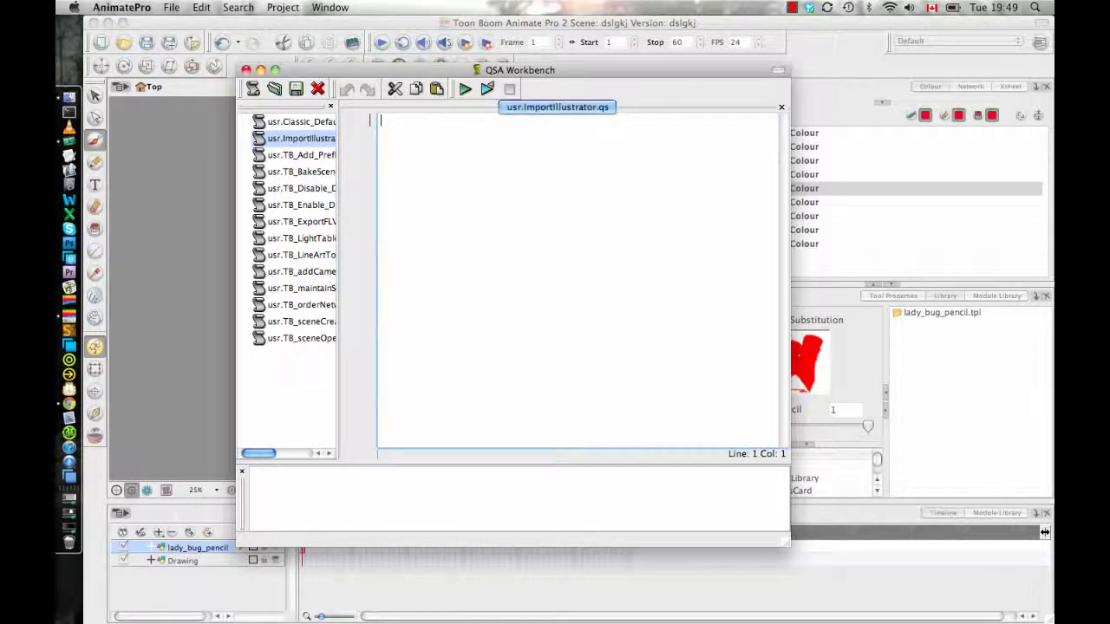
{"action": "key", "text": "super+v"}
{"action": "left_click", "coordinate": [580, 216]}
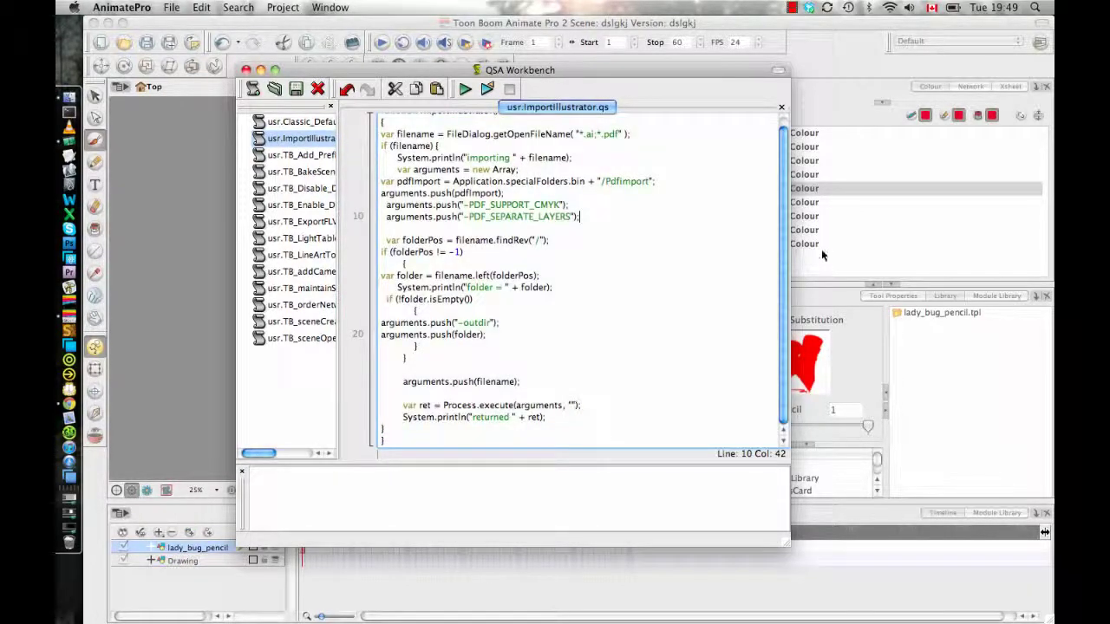
{"action": "left_click_drag", "start_coordinate": [783, 234], "coordinate": [788, 160]}
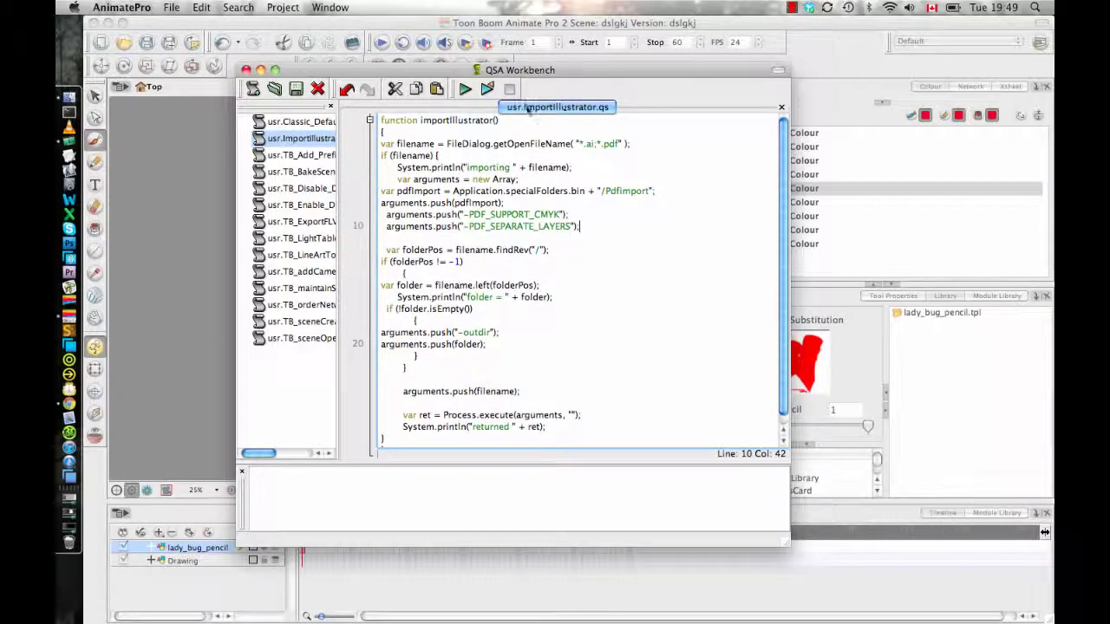
Close the QSA Workbench and add importIllustrator to the toolbar scripts via Scripts Manager, applying the change.
{"action": "left_click", "coordinate": [246, 70]}
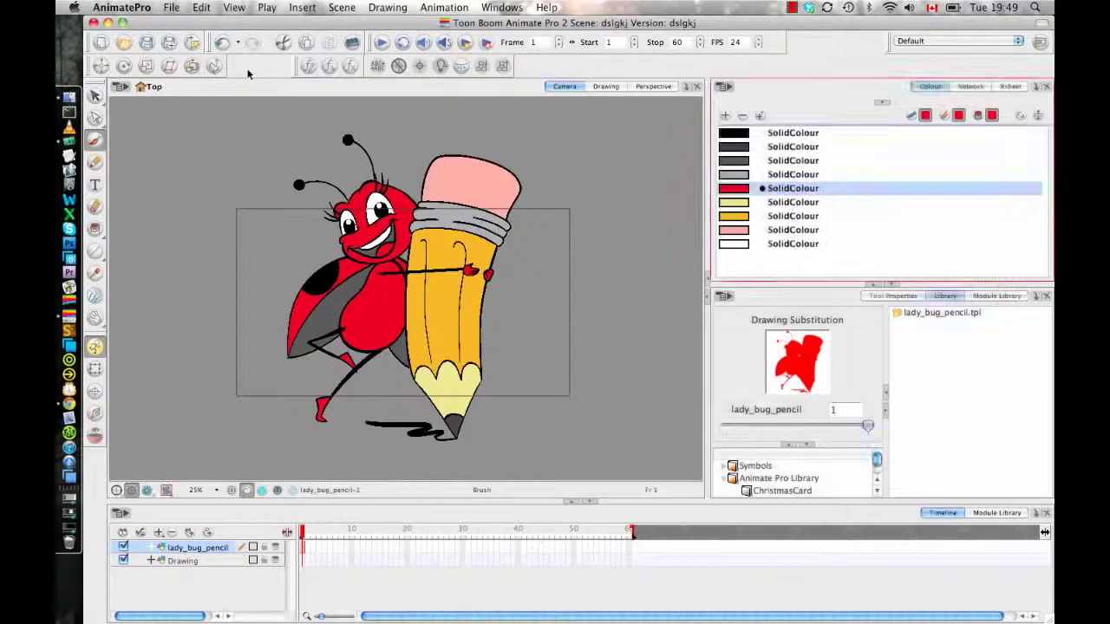
{"action": "right_click", "coordinate": [322, 69]}
{"action": "left_click", "coordinate": [340, 81]}
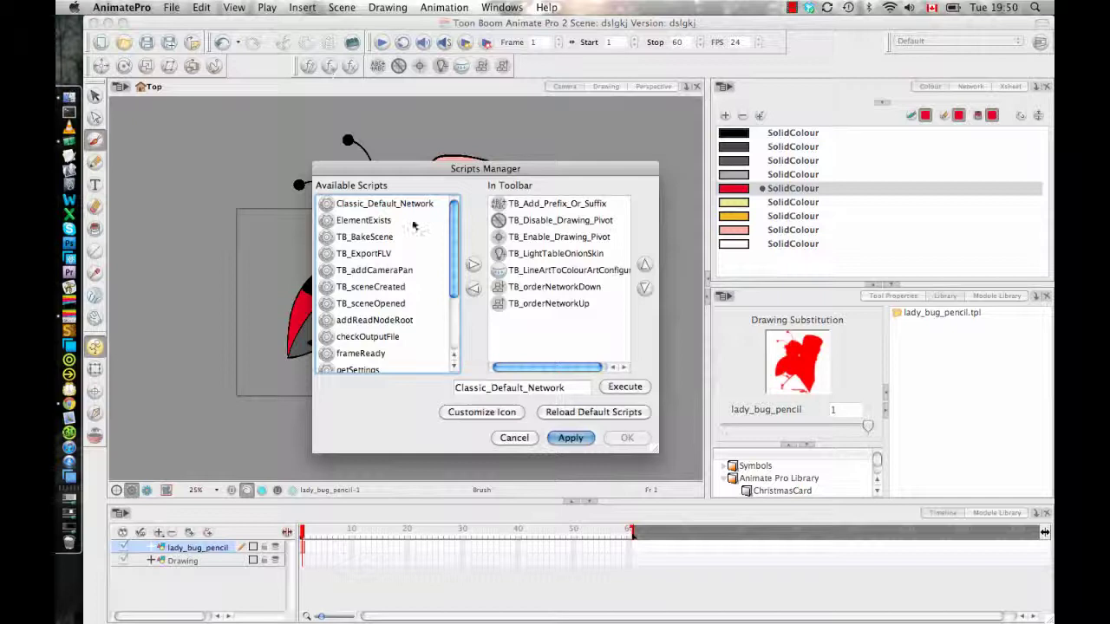
{"action": "scroll", "coordinate": [404, 265], "scroll_direction": "down", "scroll_amount": 3}
{"action": "scroll", "coordinate": [396, 308], "scroll_direction": "down", "scroll_amount": 2}
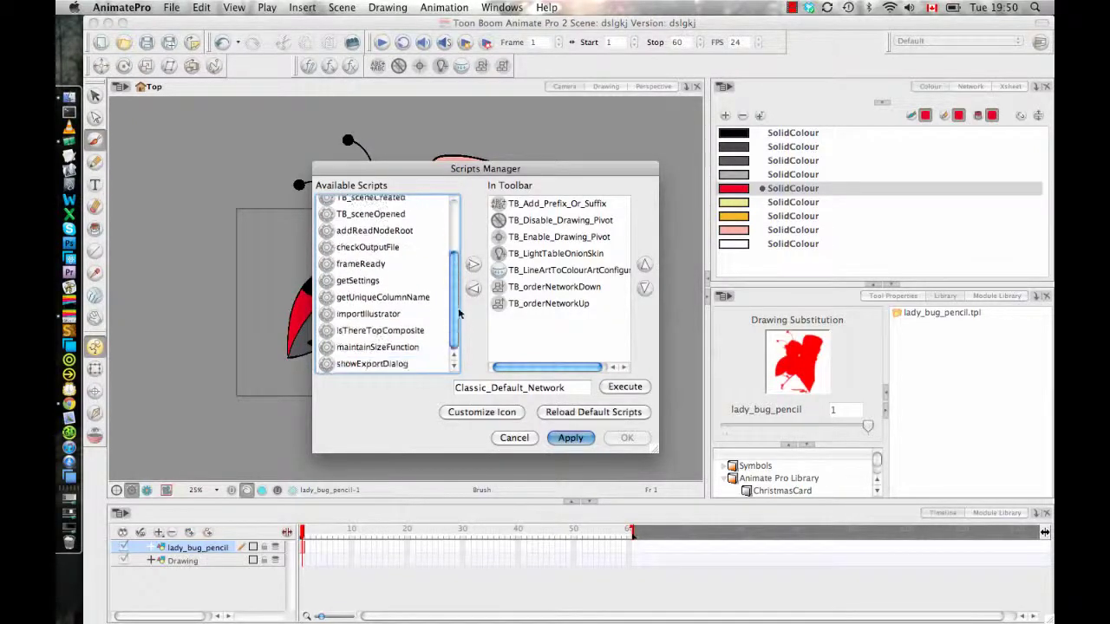
{"action": "left_click", "coordinate": [373, 314]}
{"action": "left_click", "coordinate": [472, 264]}
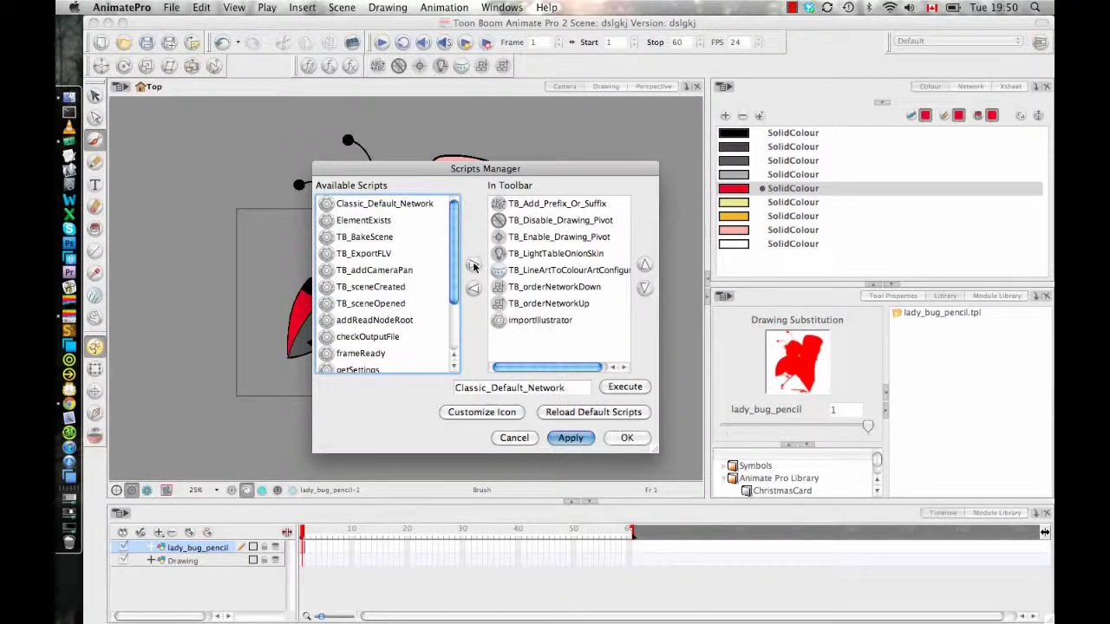
{"action": "left_click", "coordinate": [565, 441]}
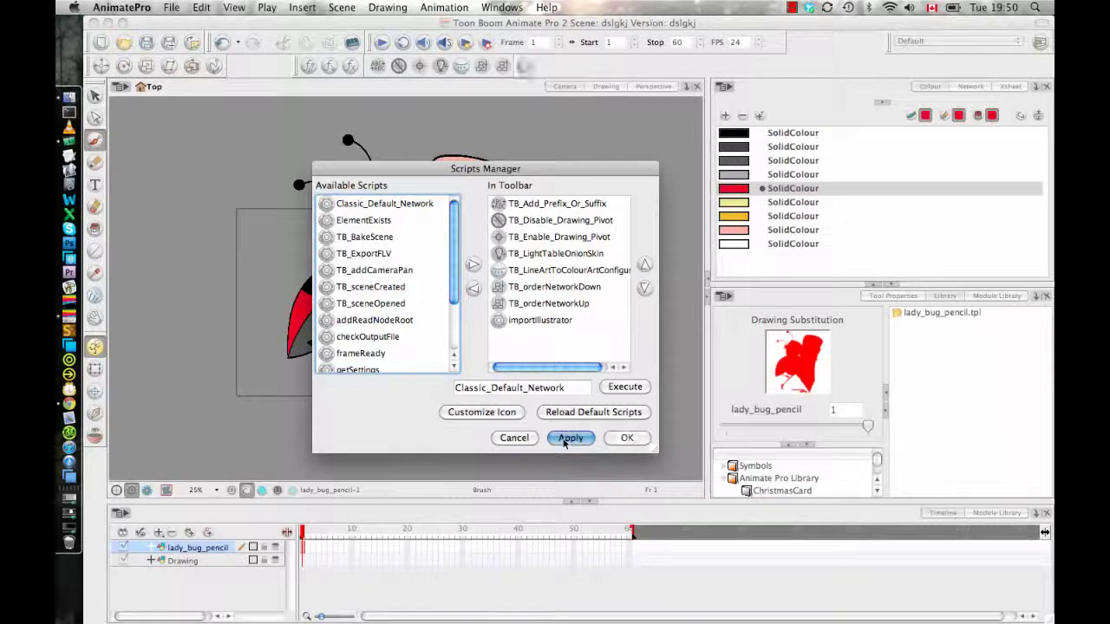
{"action": "left_click", "coordinate": [515, 439]}
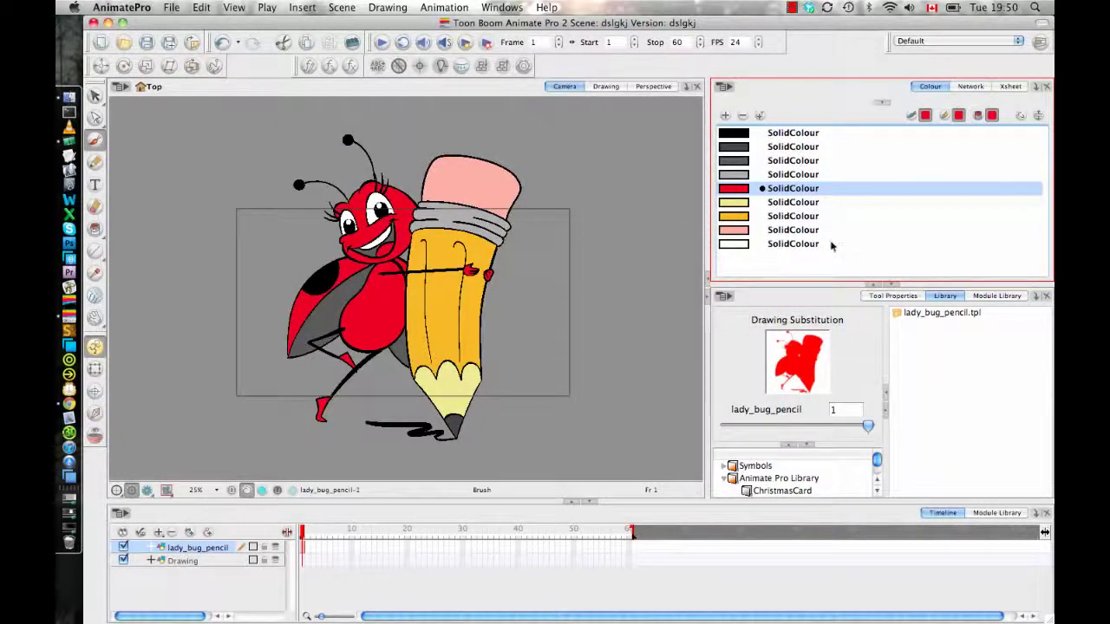
Collapse the Colour view and import lady_bug_magic_wand.ai with the importIllustrator toolbar script.
{"action": "left_click", "coordinate": [871, 284]}
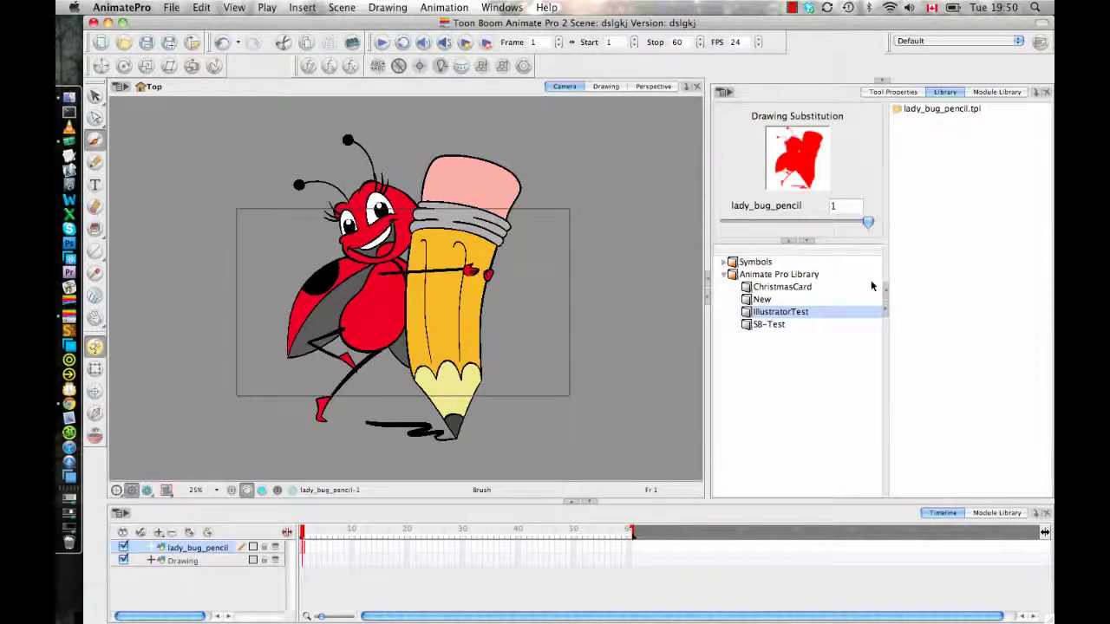
{"action": "left_click", "coordinate": [523, 67]}
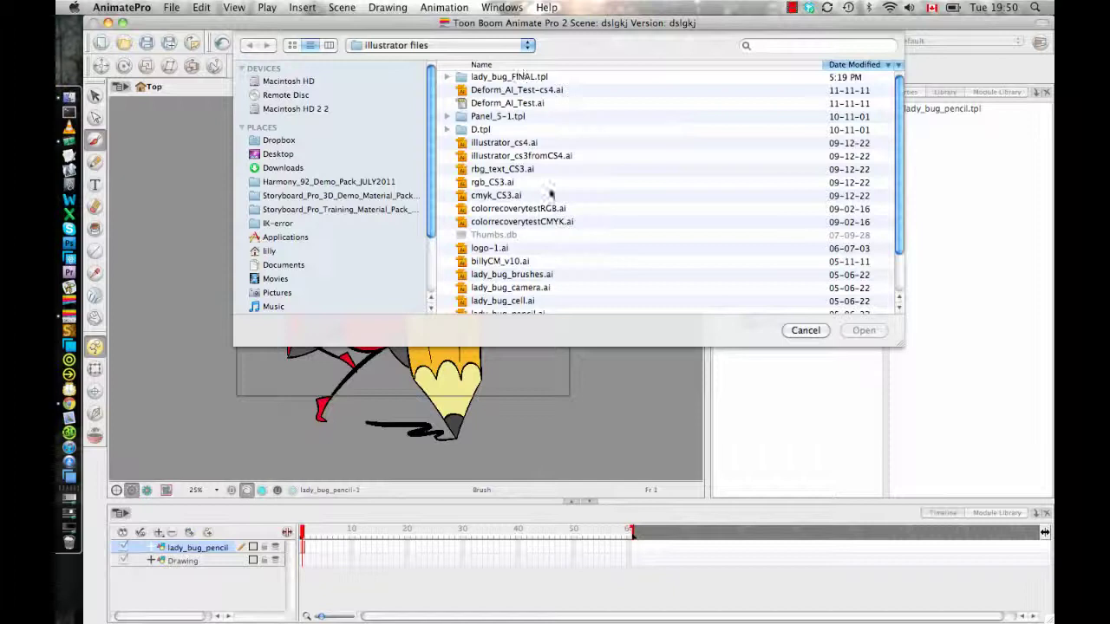
{"action": "scroll", "coordinate": [610, 200], "scroll_direction": "down", "scroll_amount": 1}
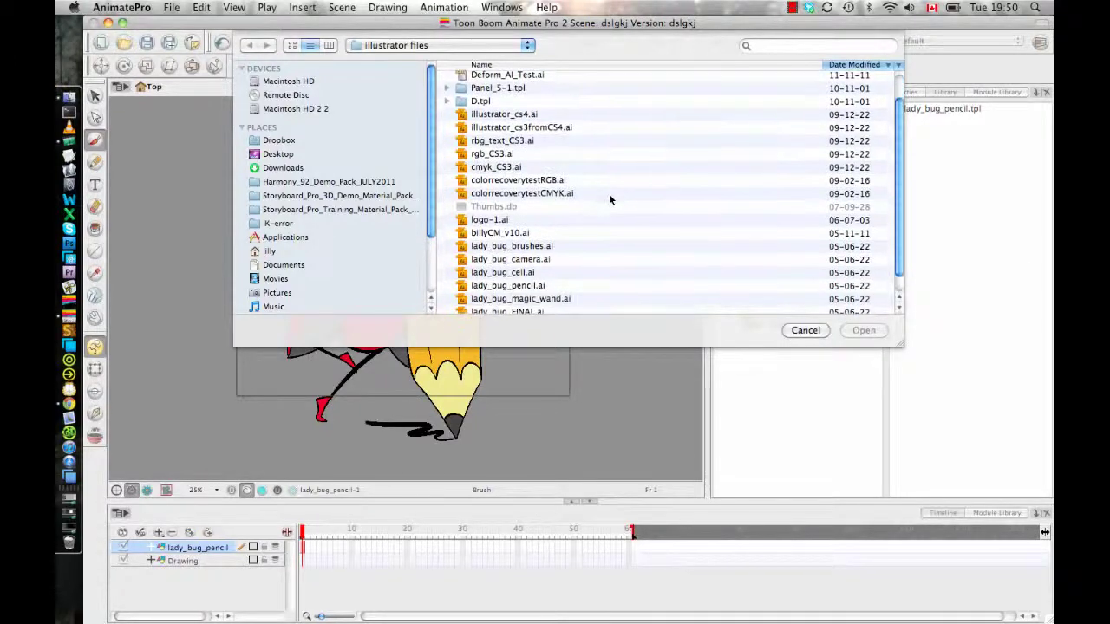
{"action": "scroll", "coordinate": [609, 200], "scroll_direction": "down", "scroll_amount": 2}
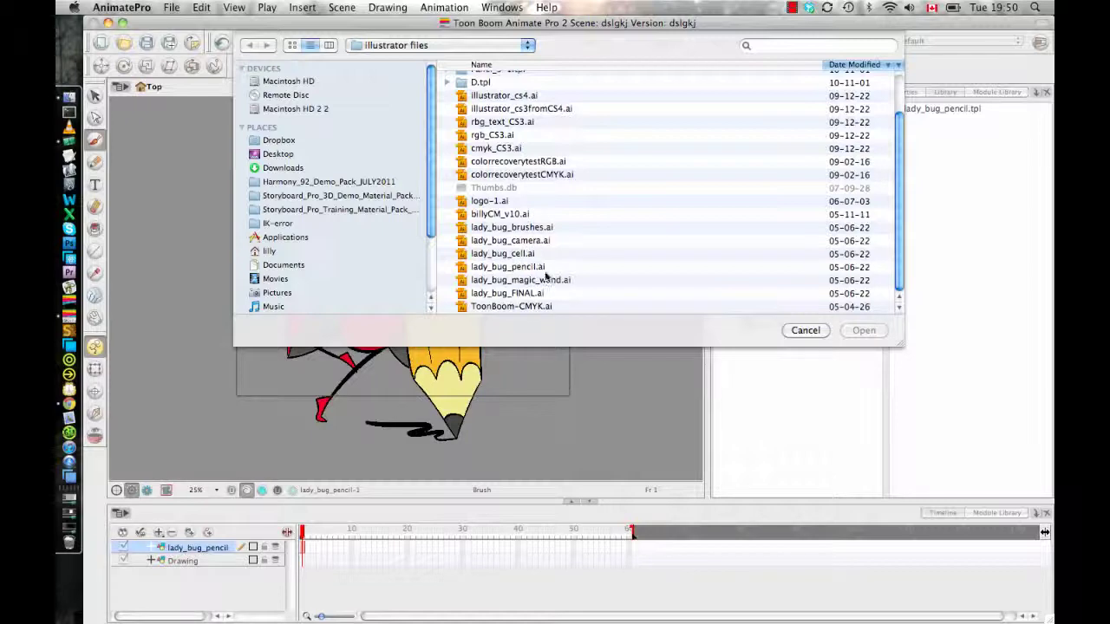
{"action": "left_click", "coordinate": [547, 279]}
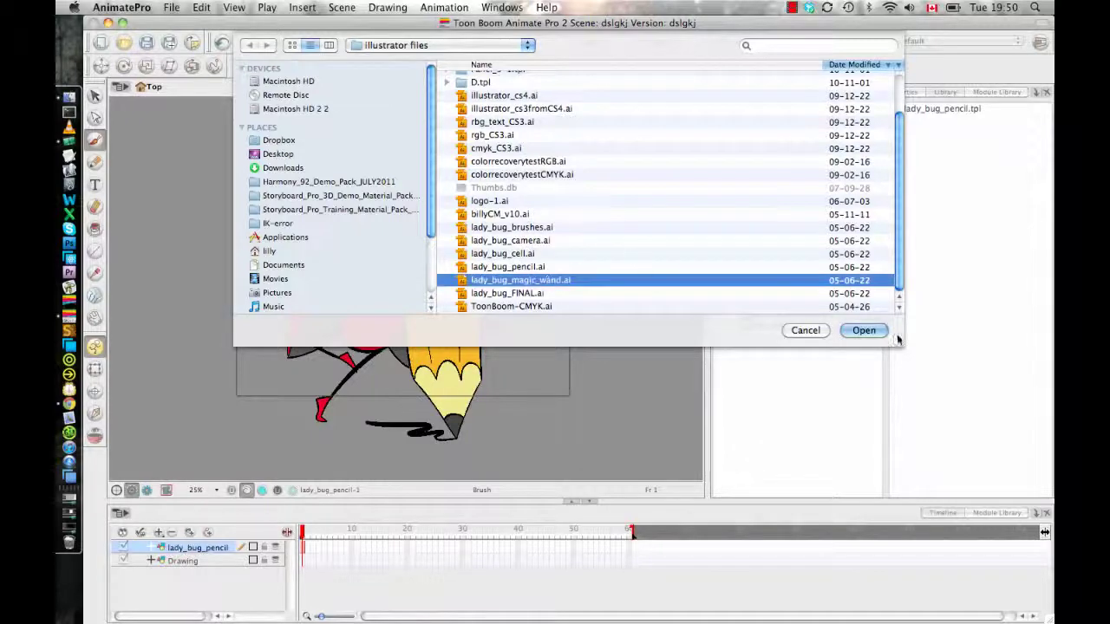
{"action": "left_click", "coordinate": [863, 330]}
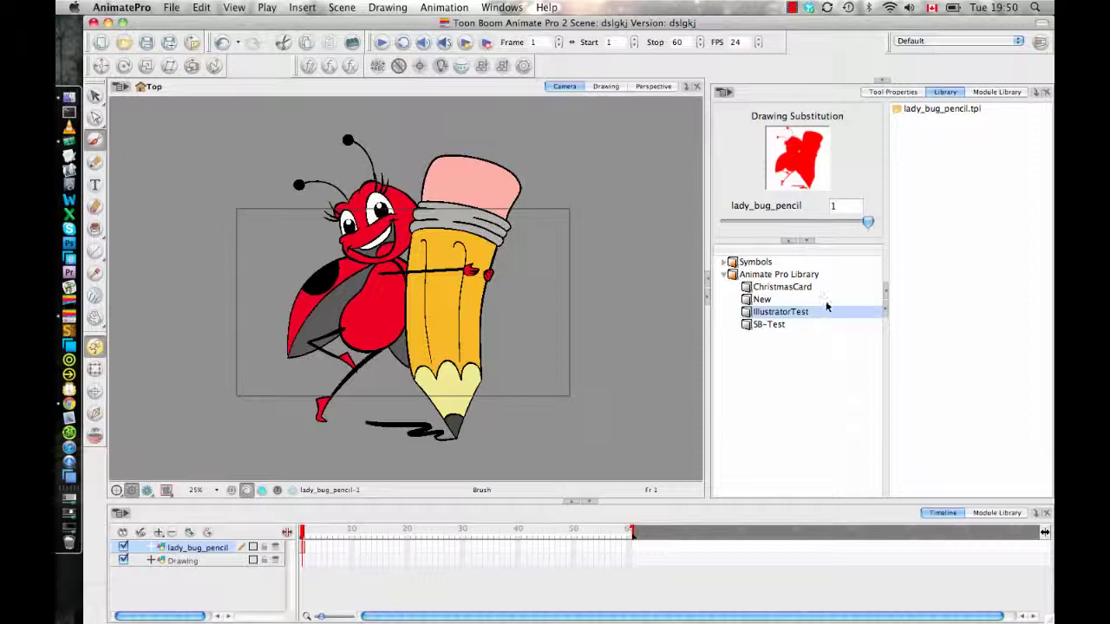
Open Pictures > illustrator files as a library and display its templates.
{"action": "right_click", "coordinate": [759, 378]}
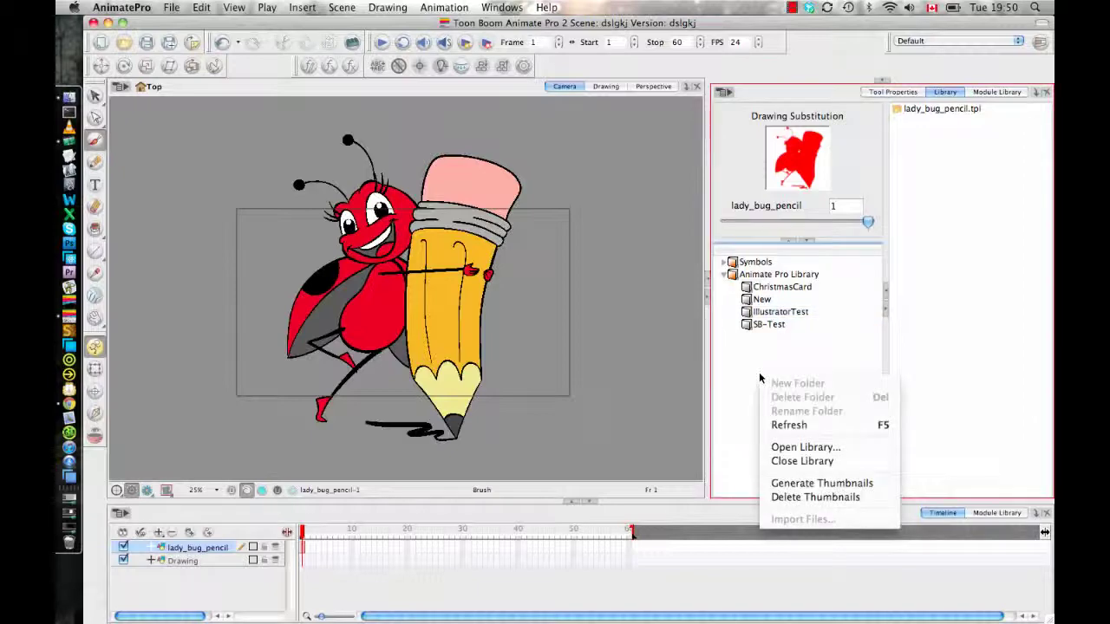
{"action": "left_click", "coordinate": [796, 447]}
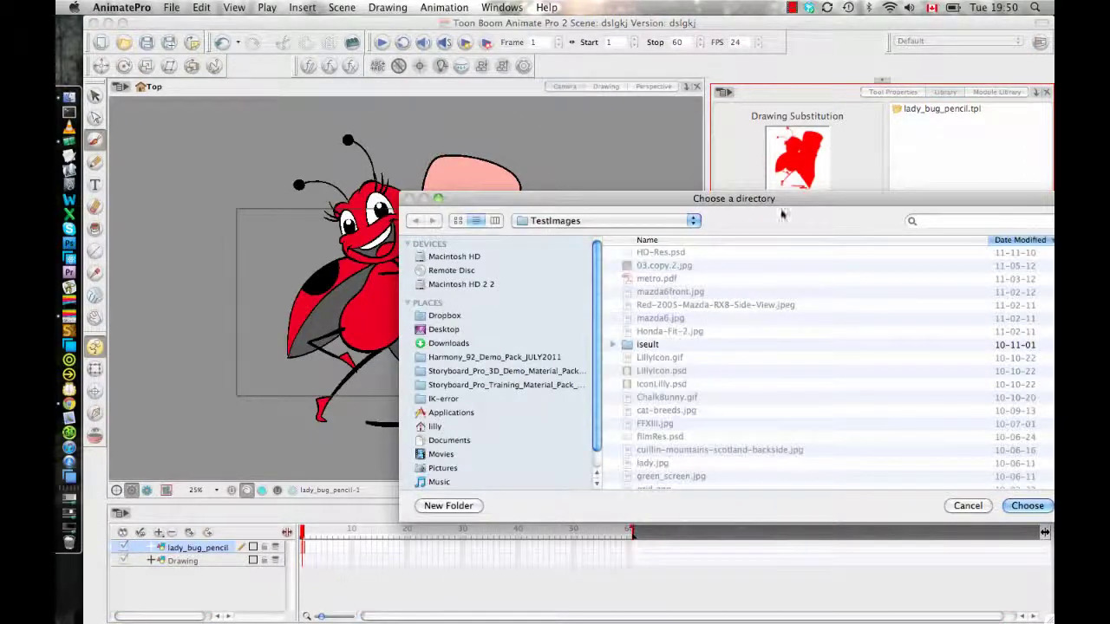
{"action": "left_click_drag", "start_coordinate": [781, 214], "coordinate": [698, 114]}
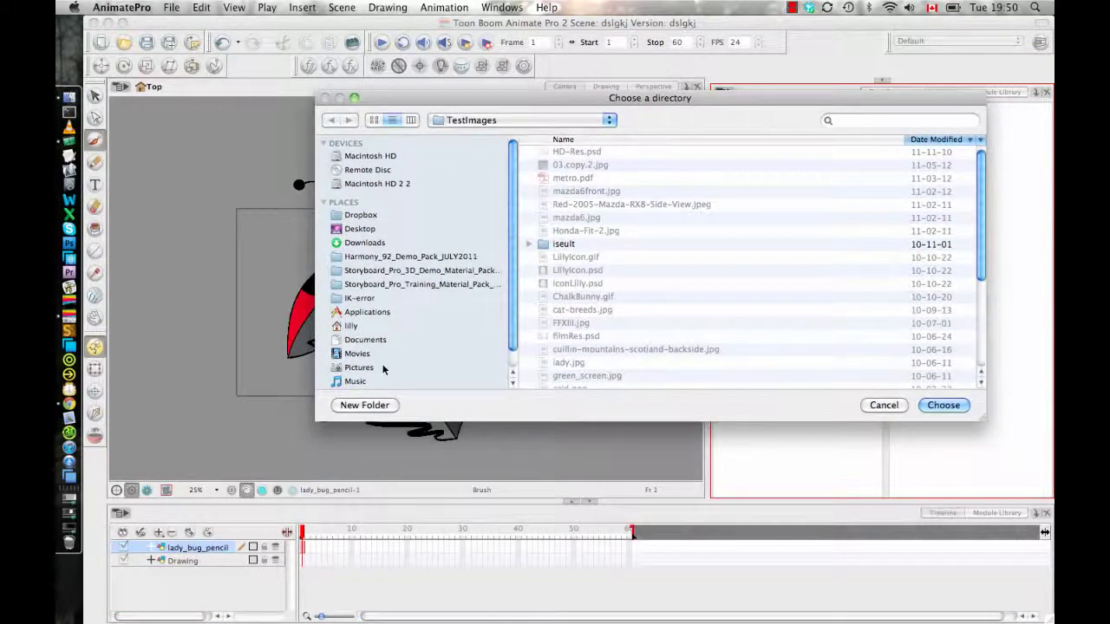
{"action": "left_click", "coordinate": [385, 370]}
{"action": "double_click", "coordinate": [571, 154]}
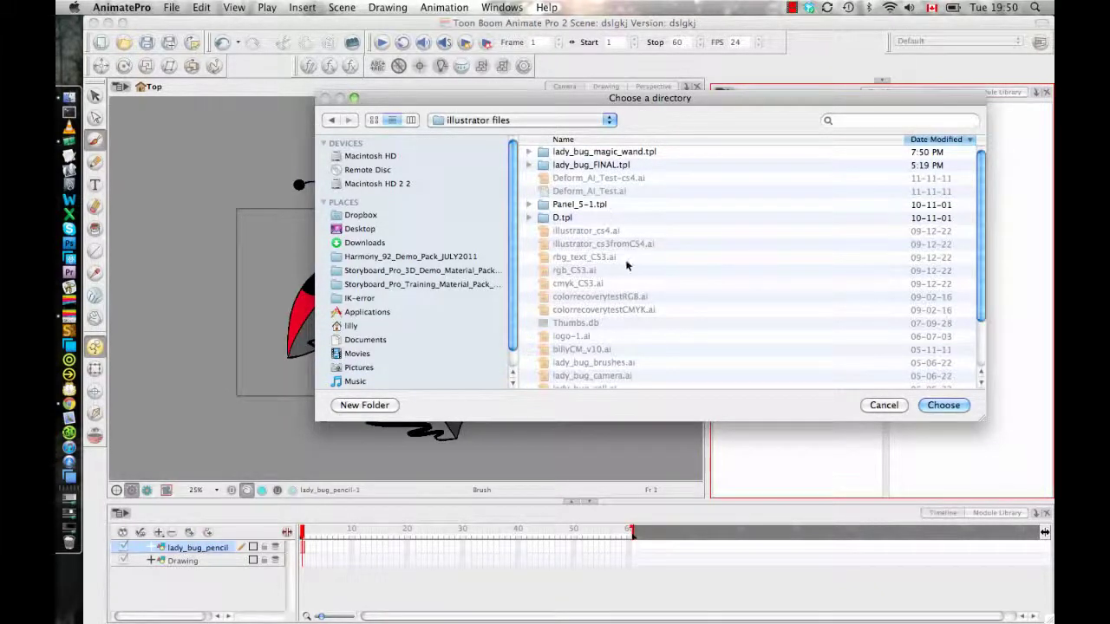
{"action": "left_click", "coordinate": [929, 408]}
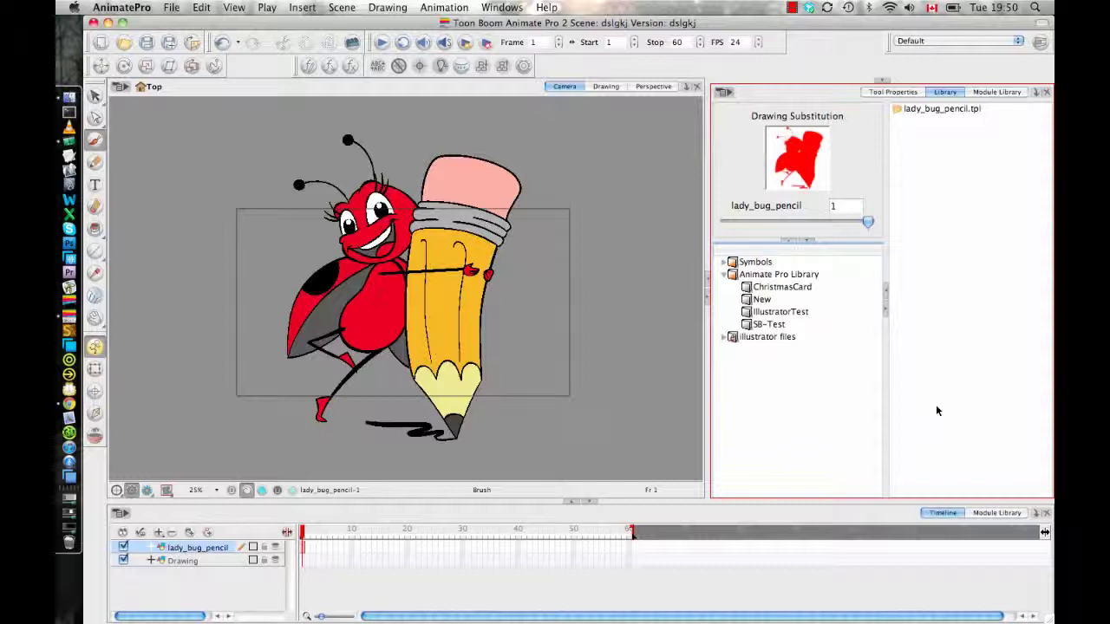
{"action": "left_click", "coordinate": [770, 338]}
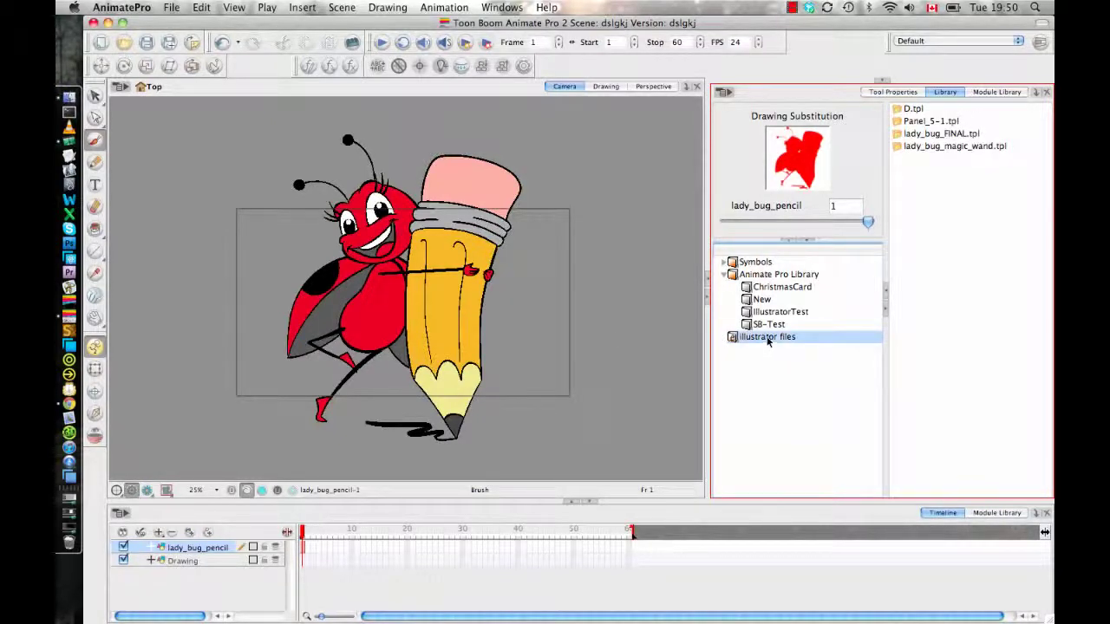
Drop lady_bug_magic_wand.tpl into the scene, return to frame 1, and hide the lady_bug_pencil layer.
{"action": "left_click", "coordinate": [307, 530]}
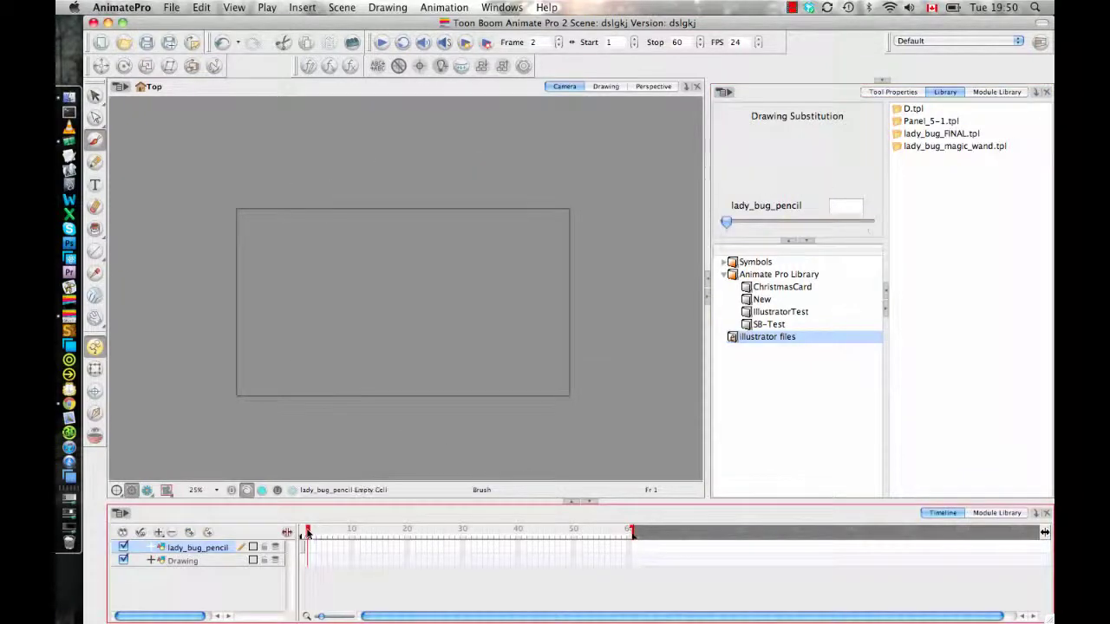
{"action": "left_click", "coordinate": [919, 147]}
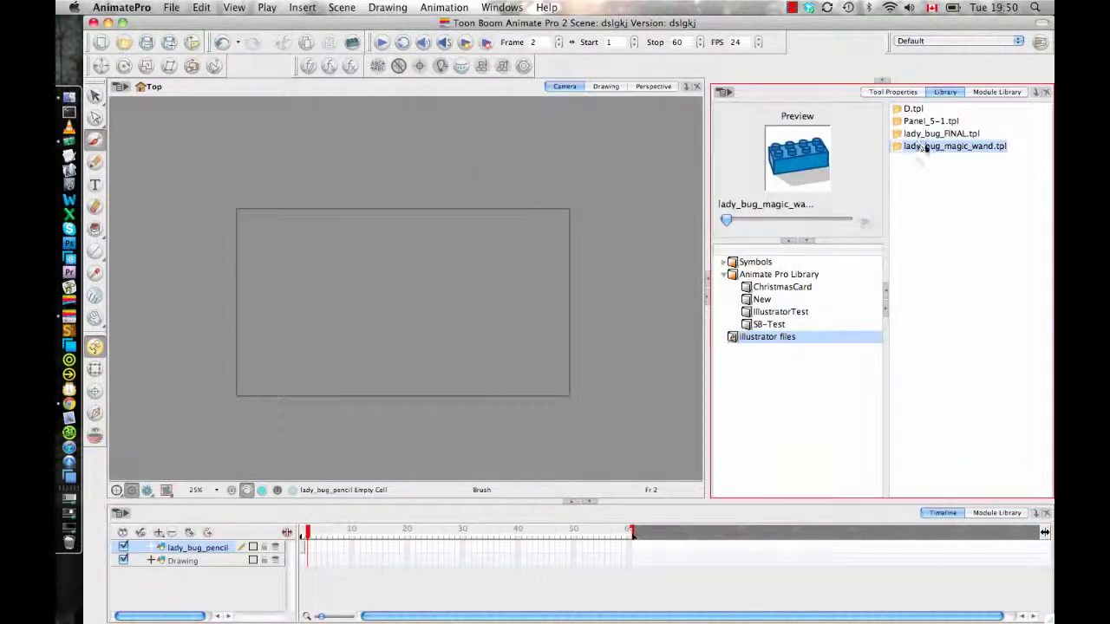
{"action": "left_click_drag", "start_coordinate": [924, 147], "coordinate": [625, 208]}
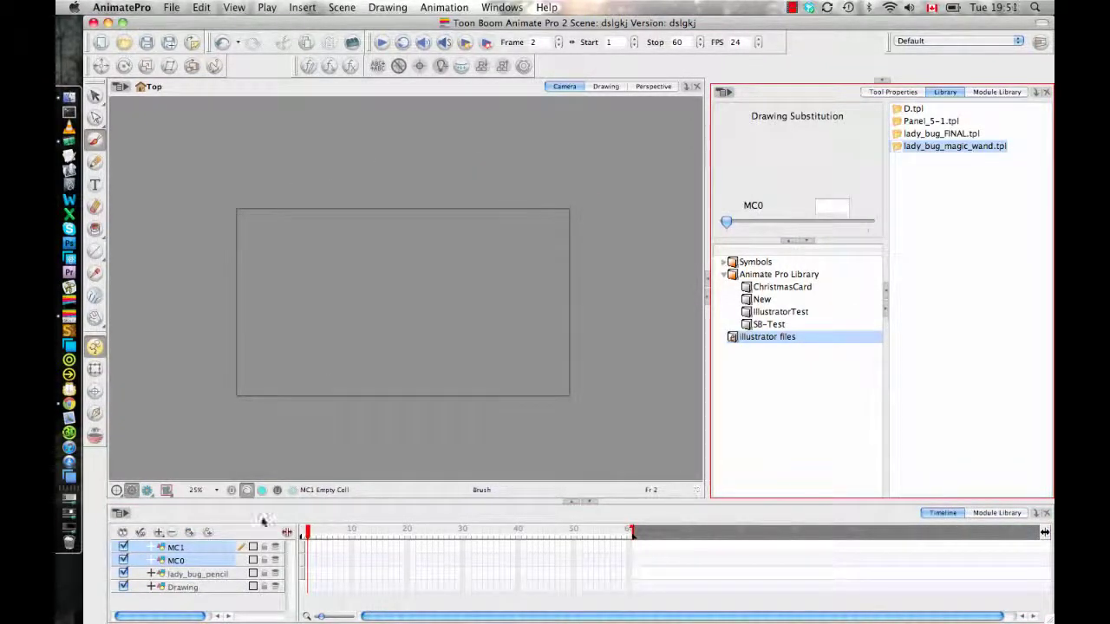
{"action": "left_click_drag", "start_coordinate": [309, 531], "coordinate": [286, 533]}
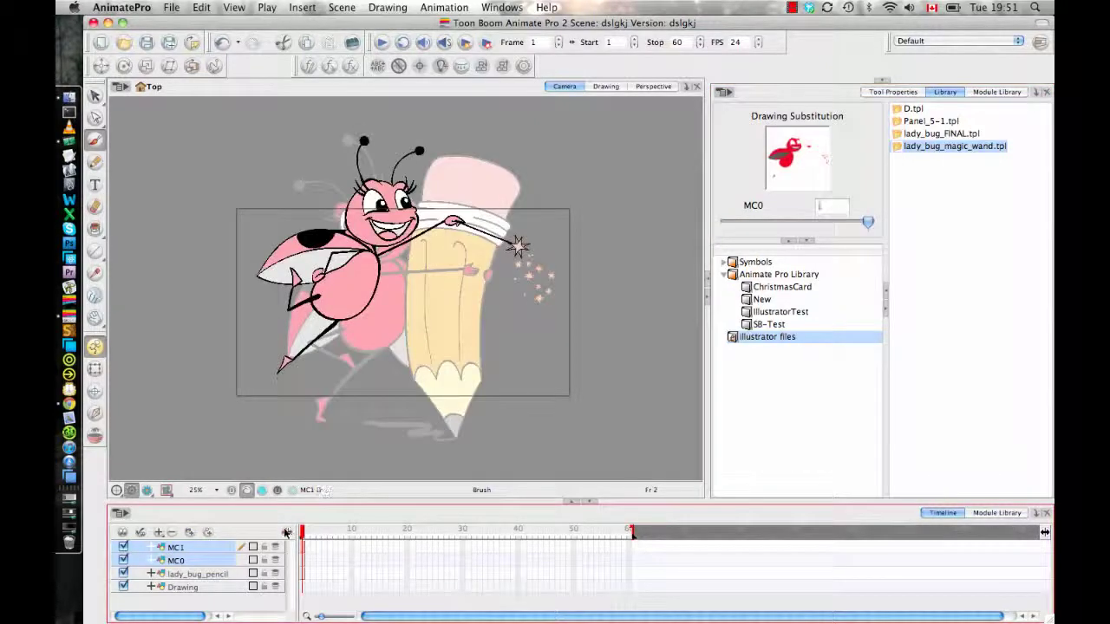
{"action": "left_click", "coordinate": [122, 574]}
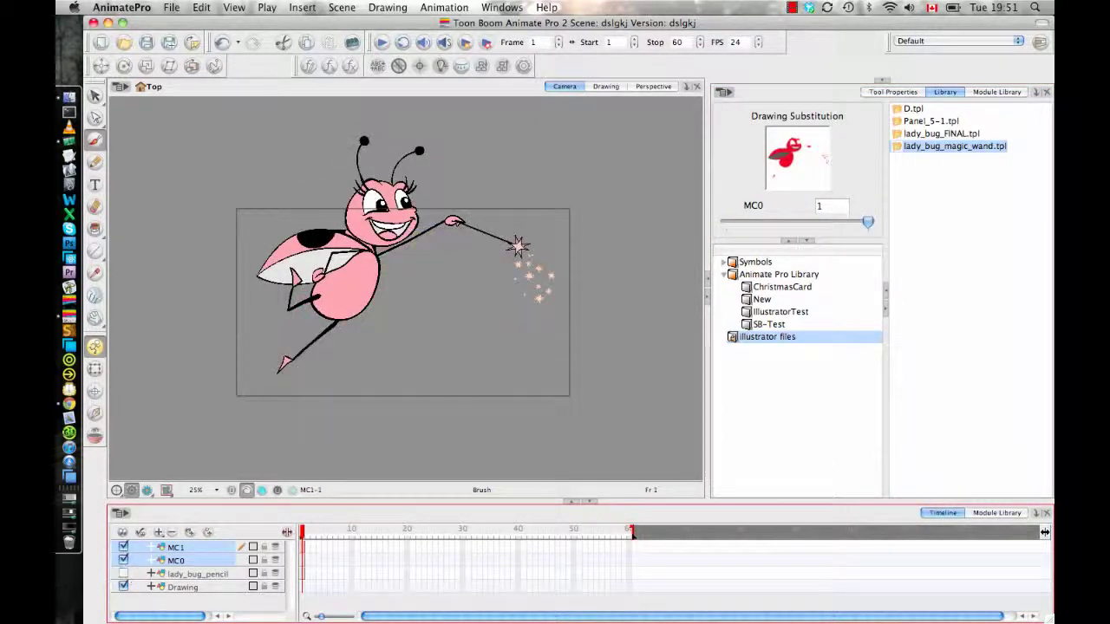
Check the new MC1 and MC0 layers by toggling their visibility and selecting their drawings.
{"action": "left_click", "coordinate": [305, 548]}
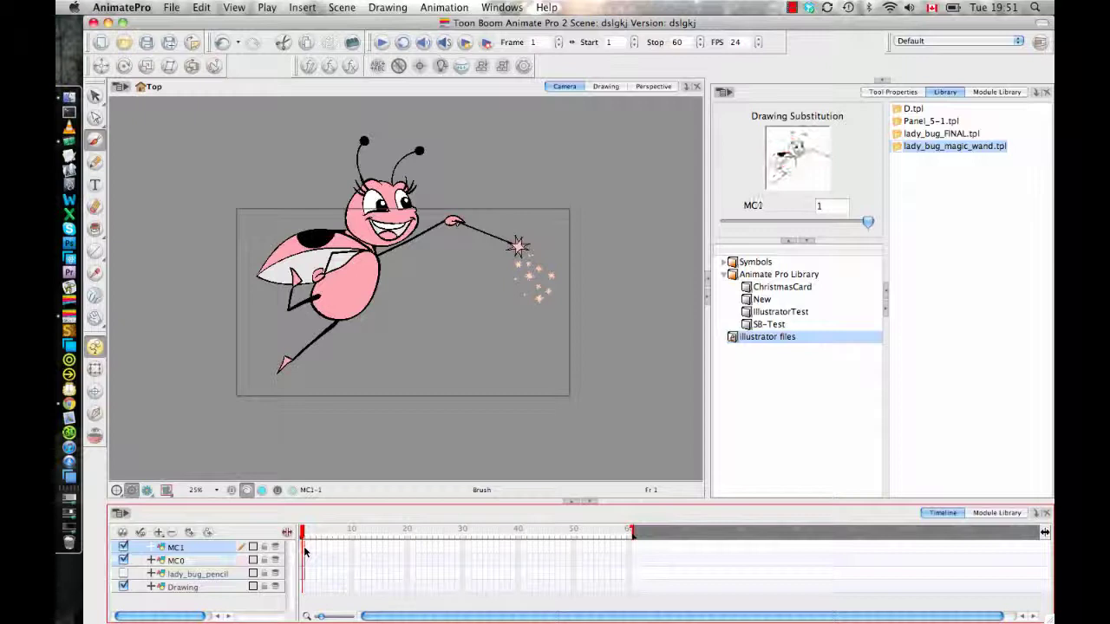
{"action": "left_click", "coordinate": [94, 369]}
{"action": "left_click", "coordinate": [184, 372]}
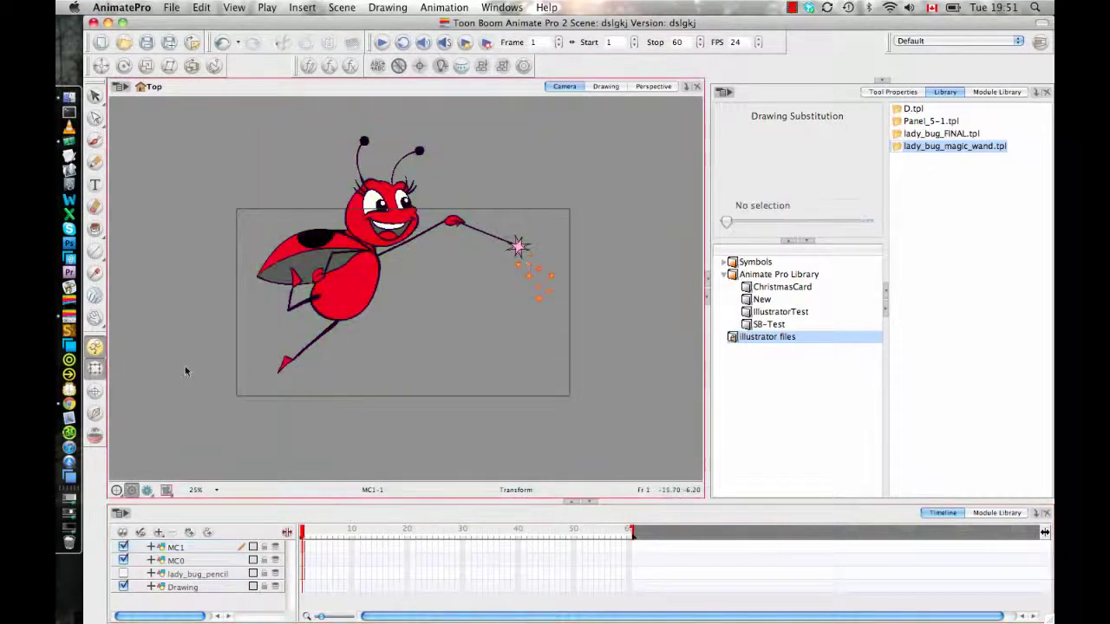
{"action": "left_click", "coordinate": [123, 547]}
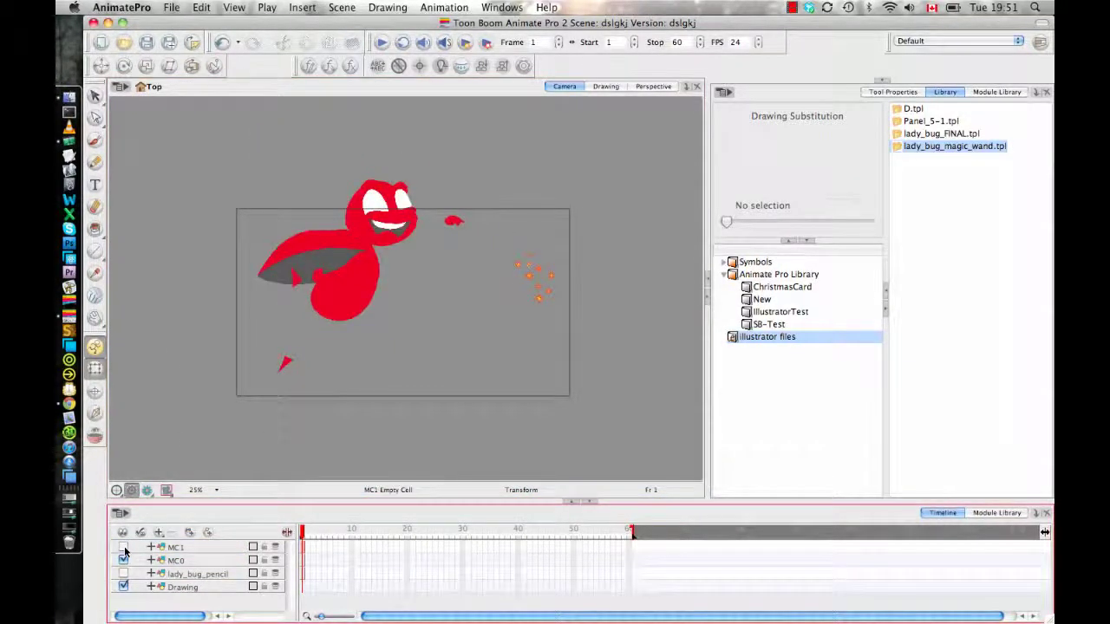
{"action": "left_click", "coordinate": [124, 547]}
{"action": "left_click", "coordinate": [123, 547]}
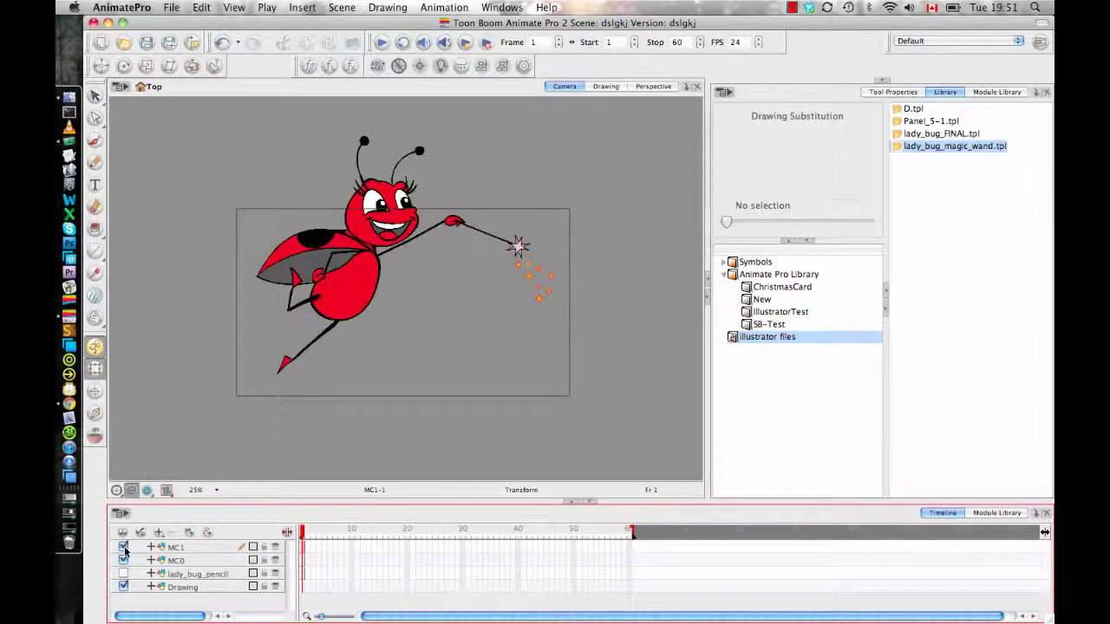
{"action": "left_click", "coordinate": [123, 560]}
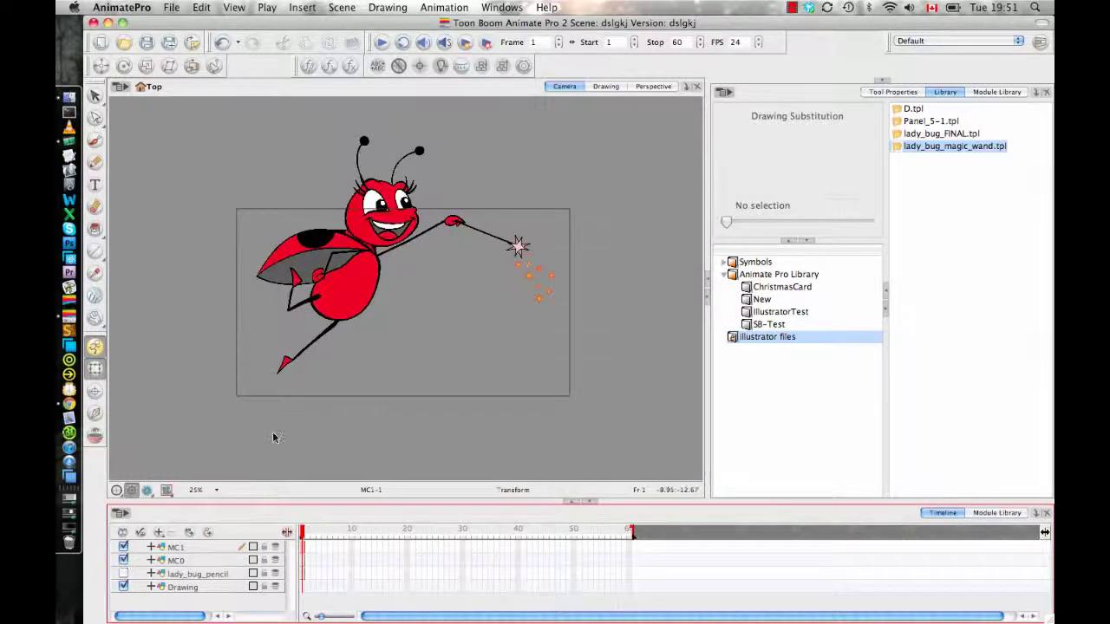
{"action": "left_click", "coordinate": [306, 560]}
{"action": "left_click", "coordinate": [303, 547]}
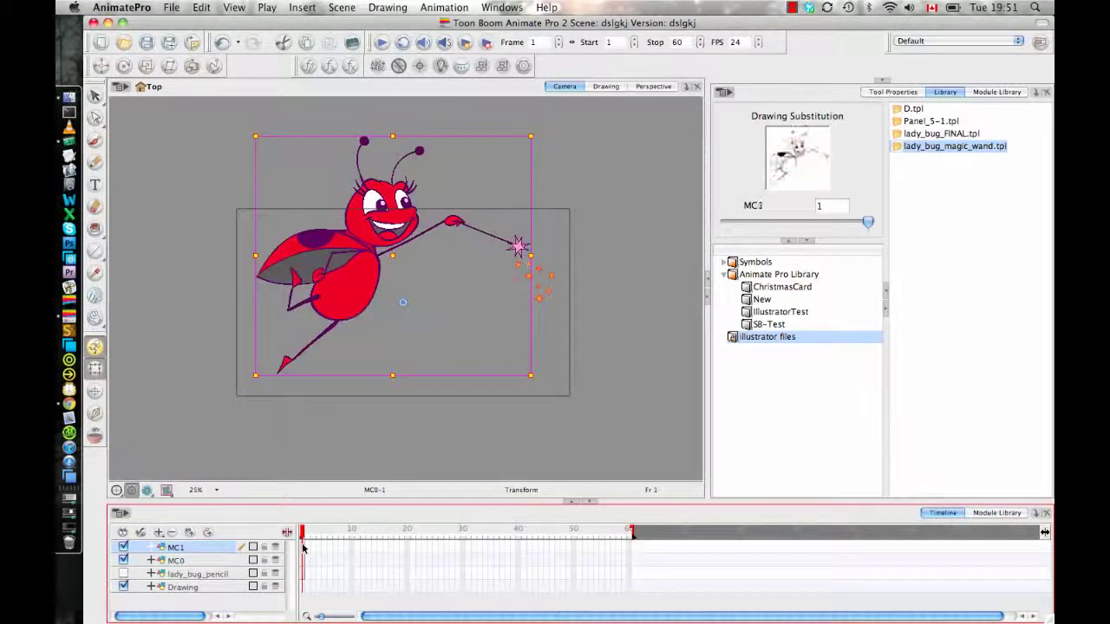
{"action": "left_click", "coordinate": [503, 416]}
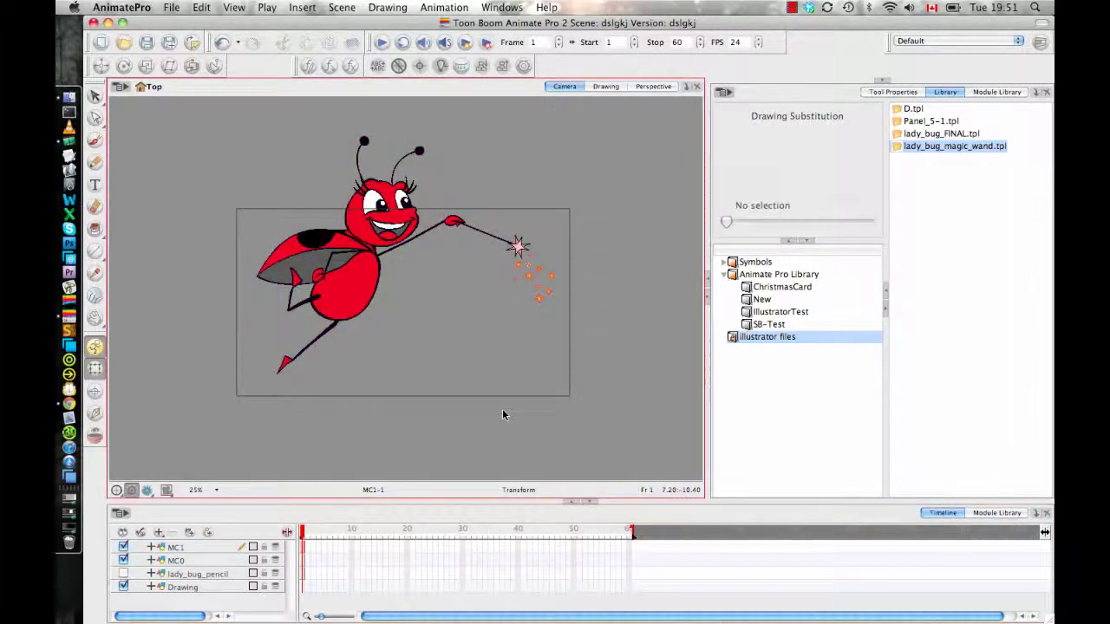
Open the Colour view and change the orange palette colour to blue.
{"action": "left_click", "coordinate": [882, 81]}
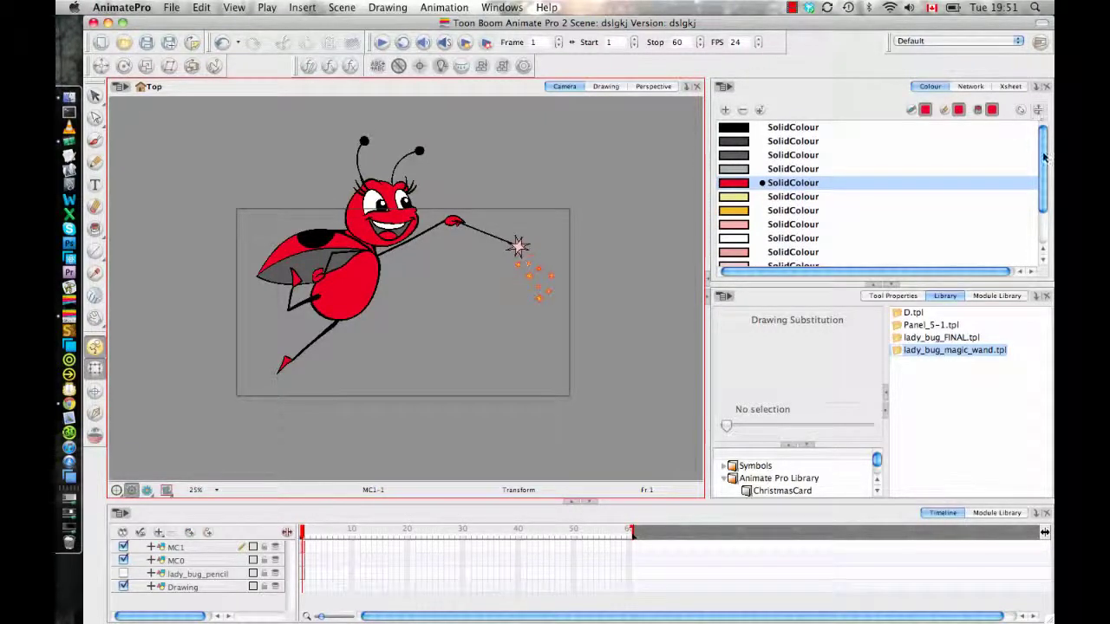
{"action": "mouse_move", "coordinate": [1044, 156]}
{"action": "left_mouse_down"}
{"action": "mouse_move", "coordinate": [1044, 204]}
{"action": "mouse_move", "coordinate": [1044, 137]}
{"action": "left_mouse_up"}
{"action": "double_click", "coordinate": [734, 210]}
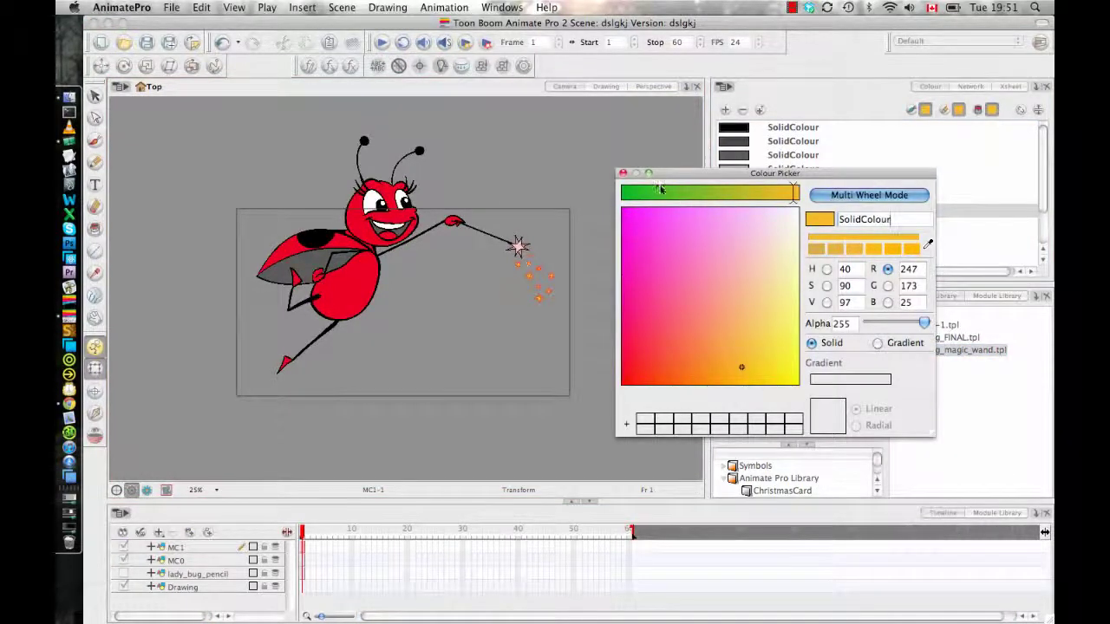
{"action": "left_click", "coordinate": [630, 195]}
{"action": "left_click_drag", "start_coordinate": [747, 307], "coordinate": [704, 240]}
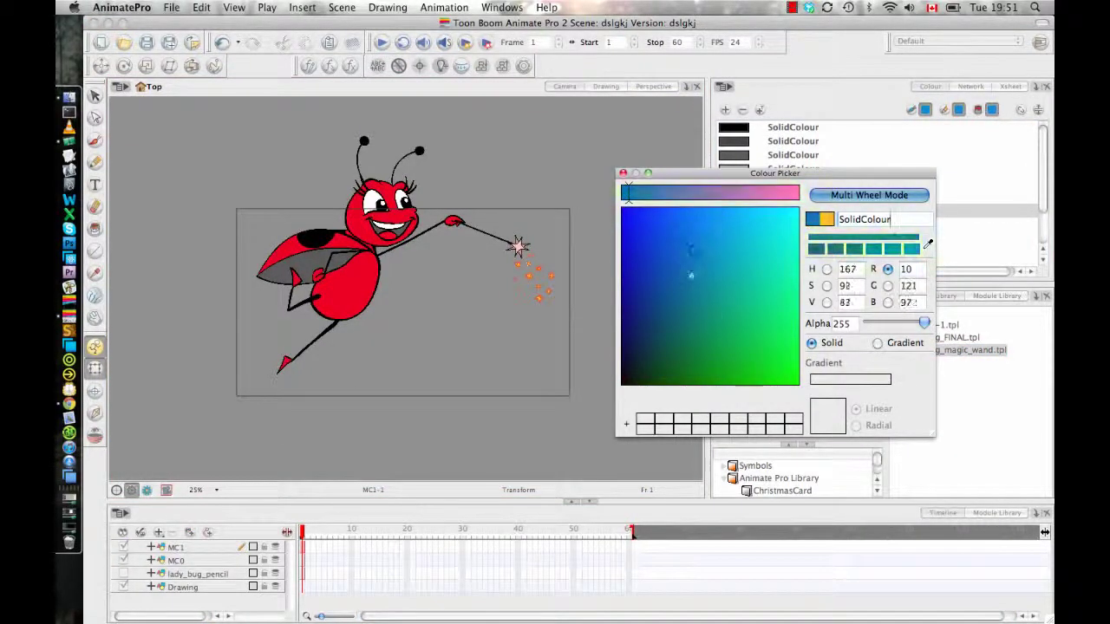
{"action": "left_click", "coordinate": [623, 173]}
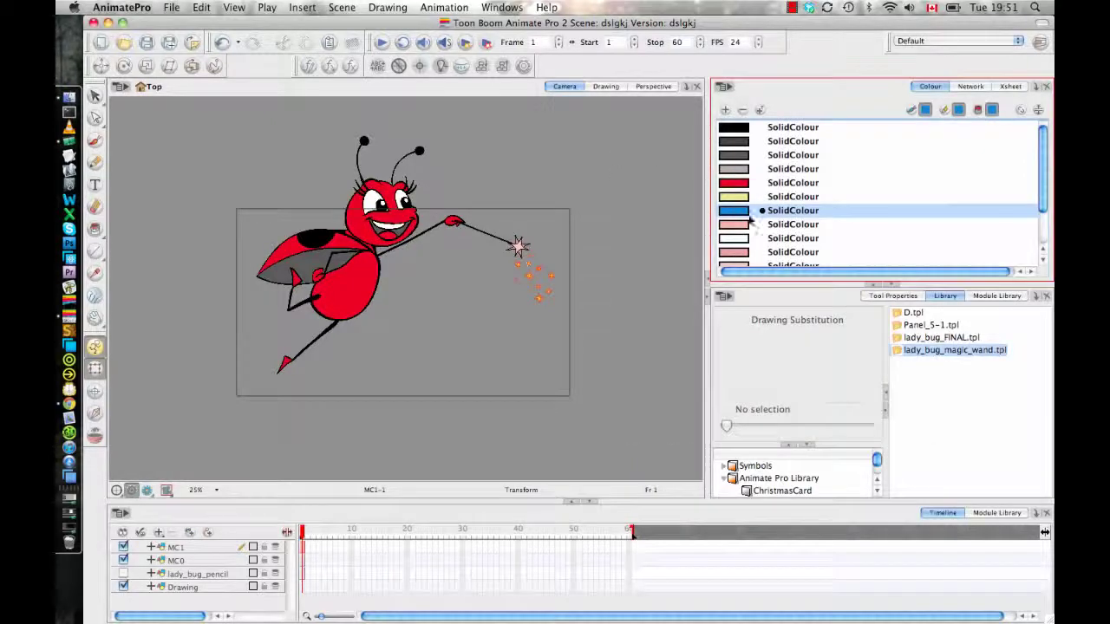
Recolour the ladybug's red body swatch pink and collapse the Colour panel to show the library.
{"action": "double_click", "coordinate": [739, 186]}
{"action": "mouse_move", "coordinate": [711, 193]}
{"action": "left_mouse_down"}
{"action": "mouse_move", "coordinate": [785, 192]}
{"action": "mouse_move", "coordinate": [719, 218]}
{"action": "left_mouse_up"}
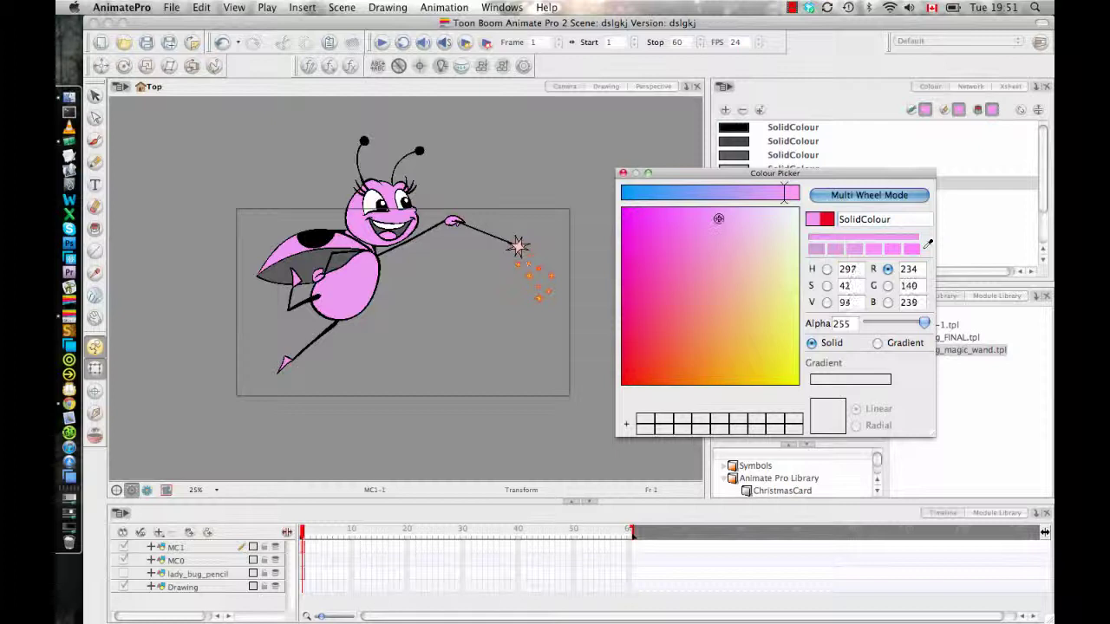
{"action": "left_click", "coordinate": [622, 172]}
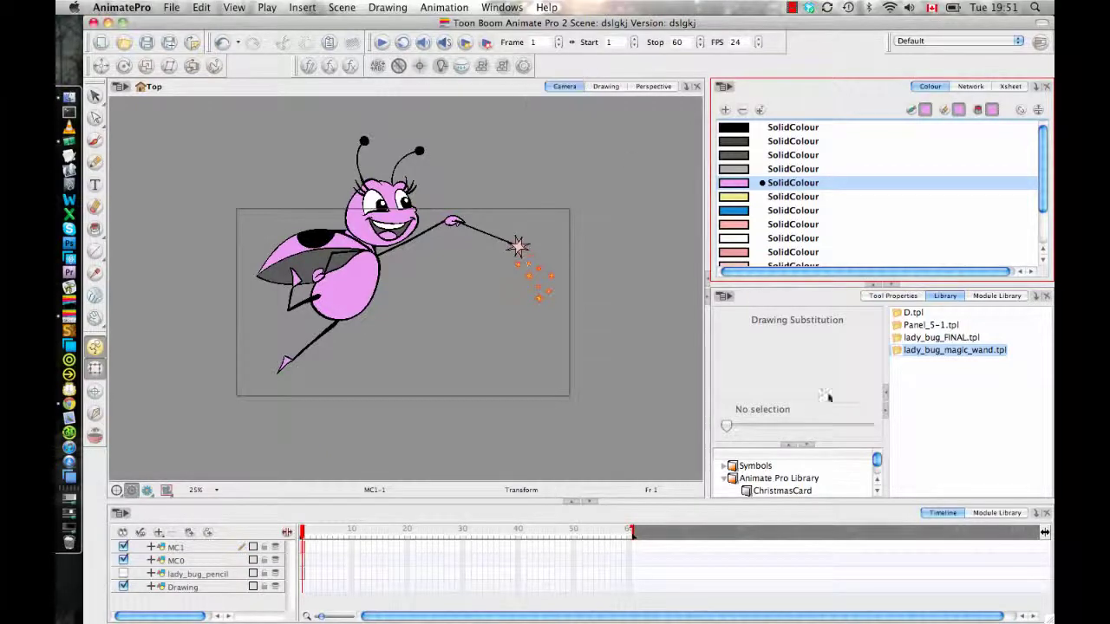
{"action": "left_click_drag", "start_coordinate": [876, 285], "coordinate": [876, 80]}
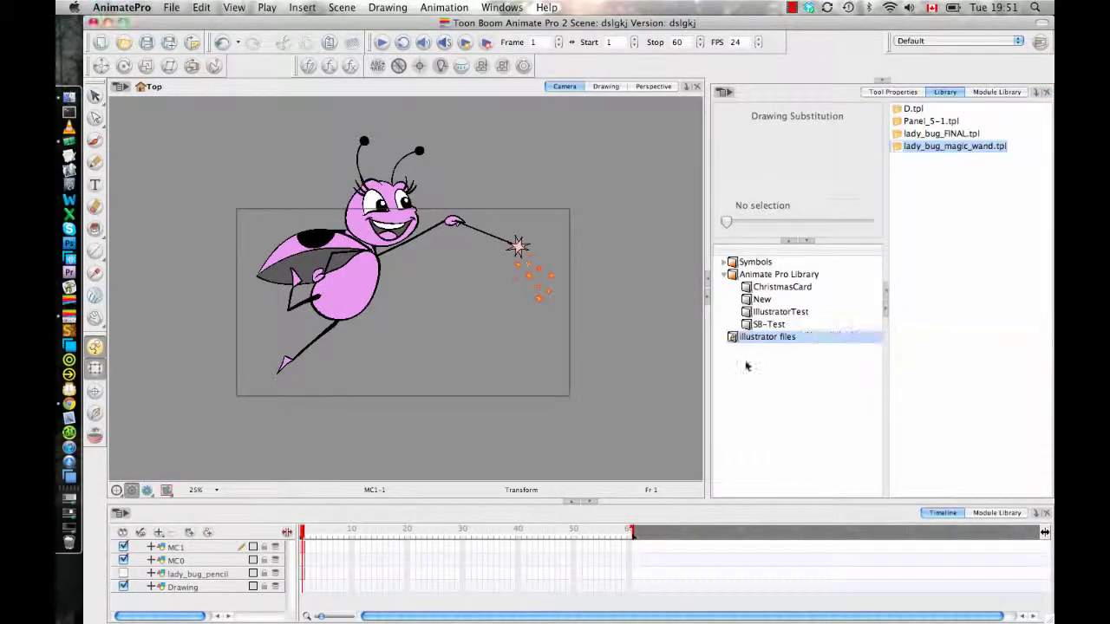